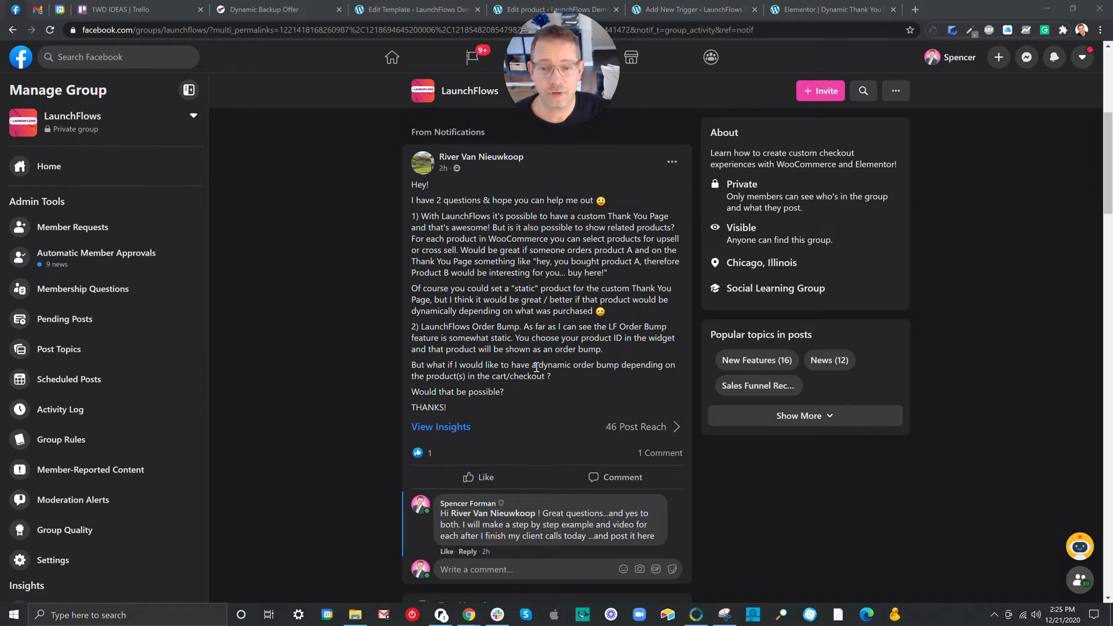
Step: Review the group post's dynamic order bump question, and inspect the thank-you page's order details widget and product buttons in Elementor
{"action": "left_click_drag", "start_coordinate": [537, 365], "coordinate": [618, 376]}
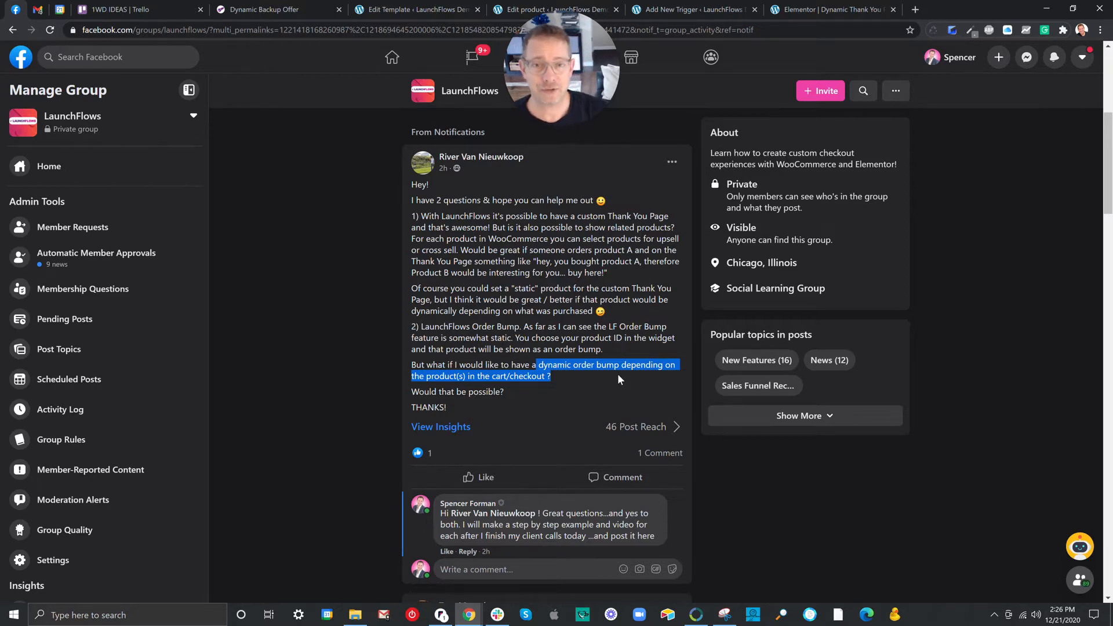
{"action": "left_click", "coordinate": [856, 10]}
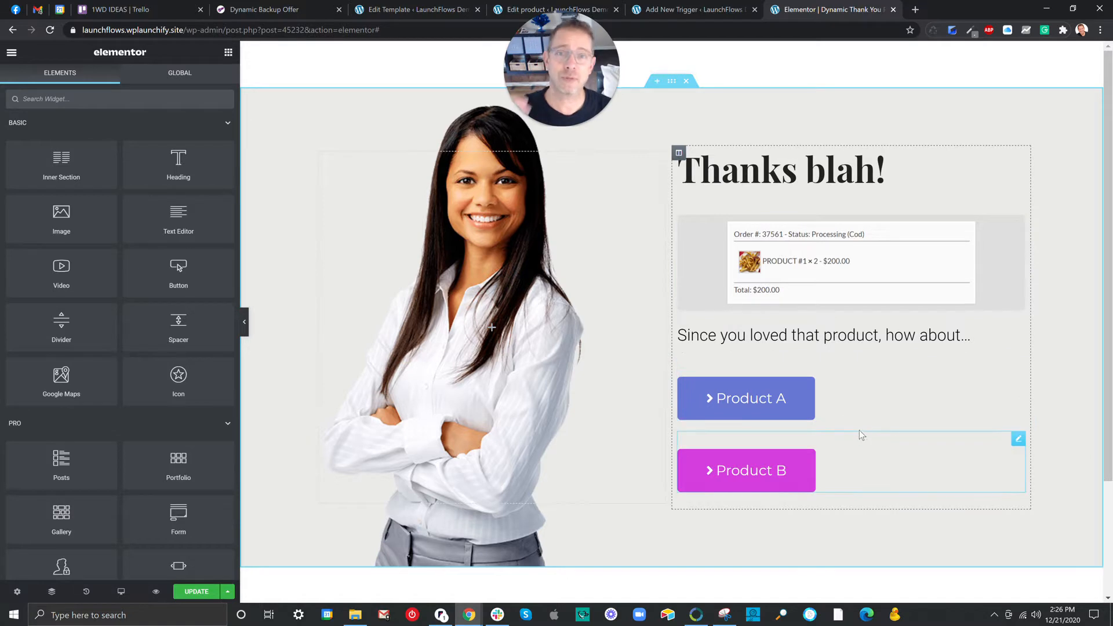
{"action": "left_click", "coordinate": [812, 272]}
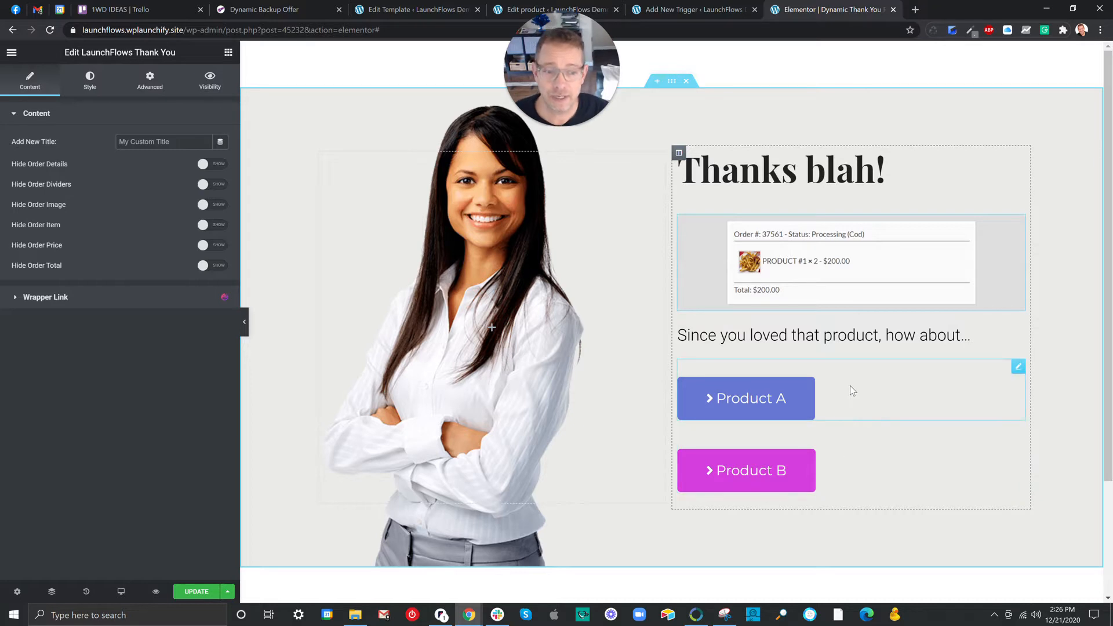
{"action": "left_click", "coordinate": [854, 457]}
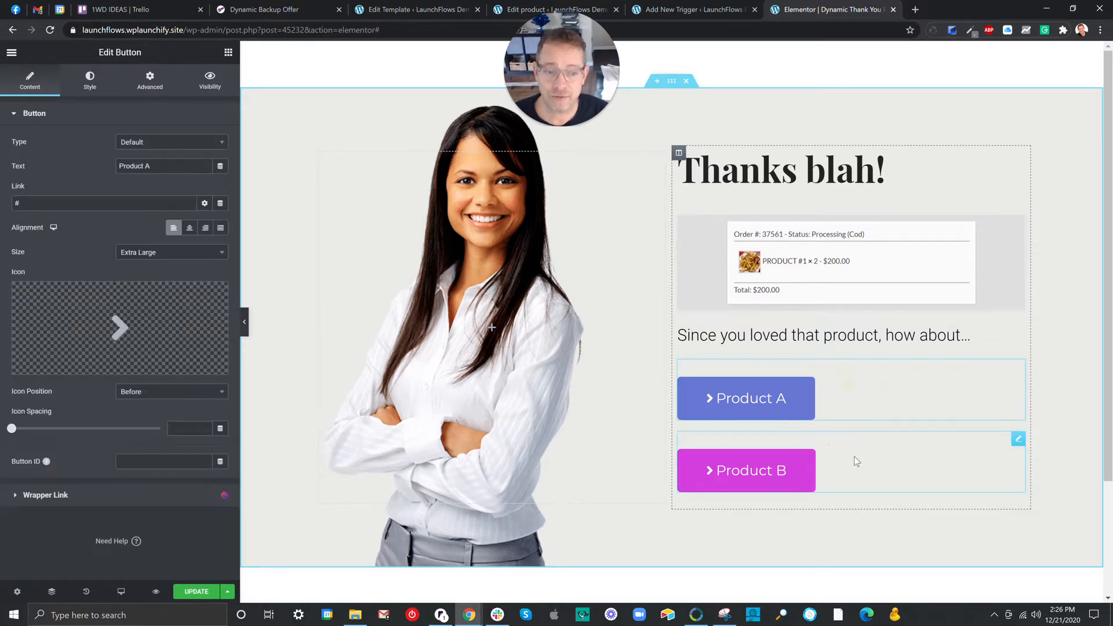
{"action": "left_click", "coordinate": [847, 387]}
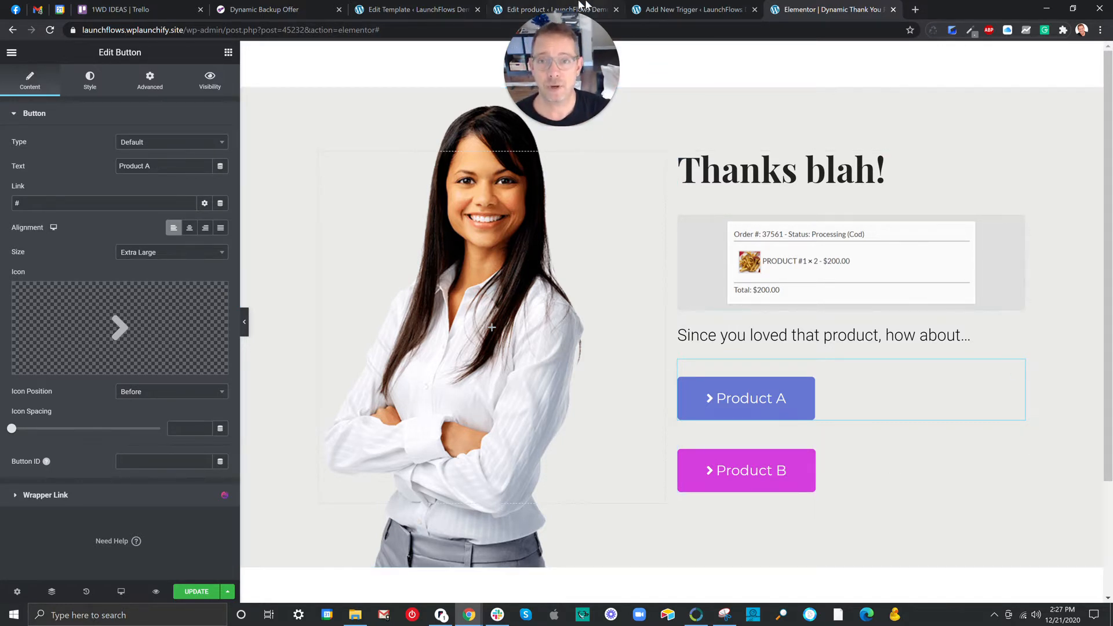
Step: In the Checkout Example Product's WP Fusion settings, apply the Purchased Niko Product tag when purchased
{"action": "left_click", "coordinate": [506, 13]}
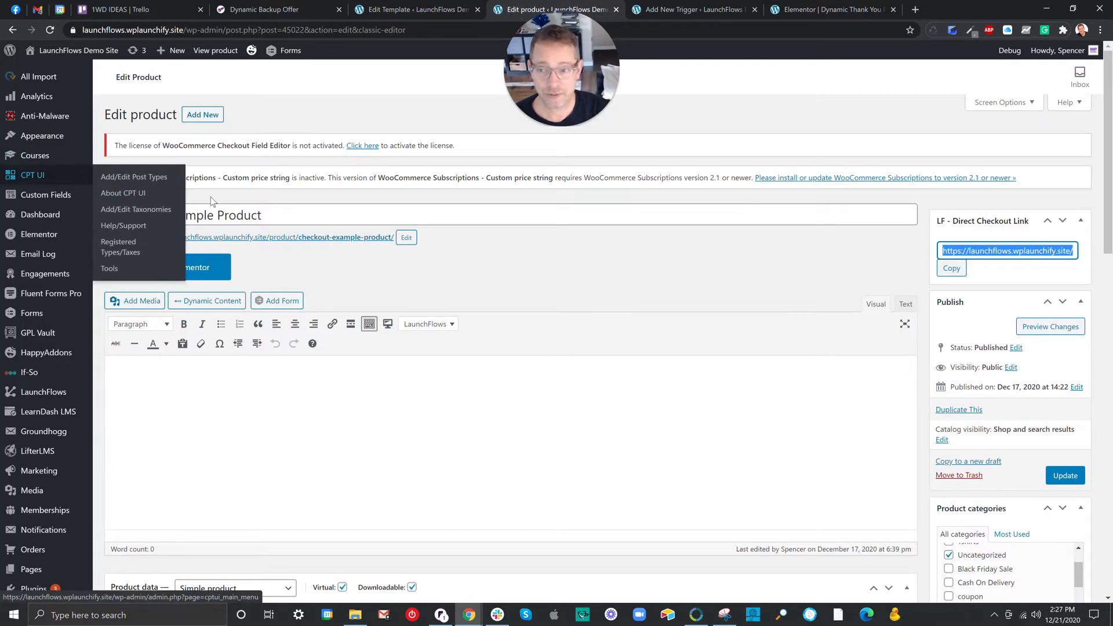
{"action": "scroll", "coordinate": [435, 289], "scroll_direction": "down", "scroll_amount": 5}
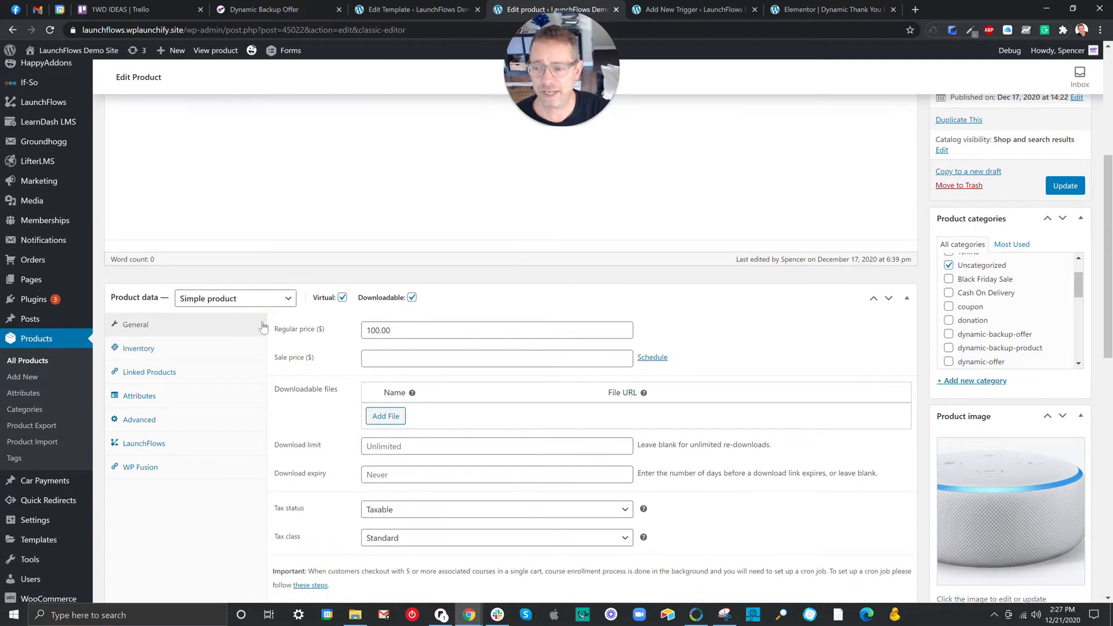
{"action": "left_click", "coordinate": [188, 443]}
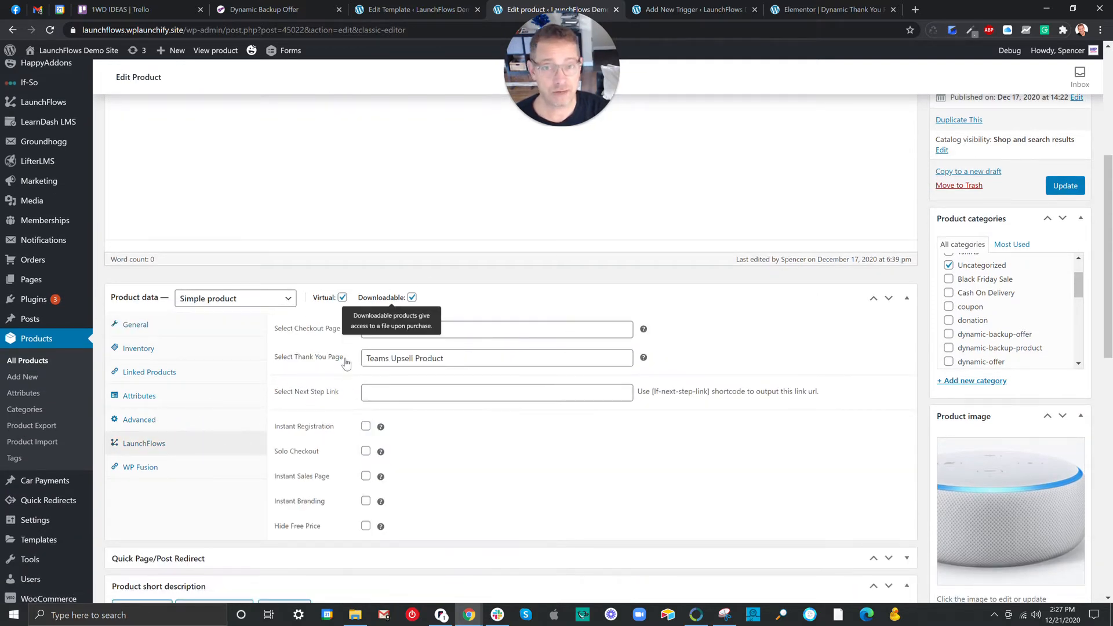
{"action": "left_click", "coordinate": [139, 468]}
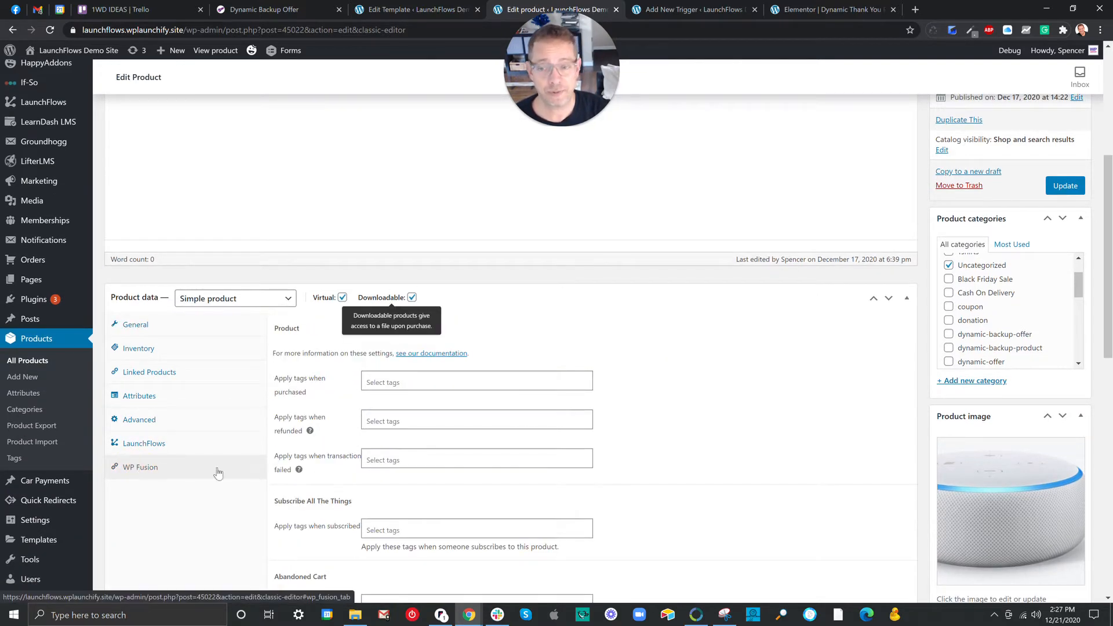
{"action": "left_click_drag", "start_coordinate": [307, 395], "coordinate": [273, 385]}
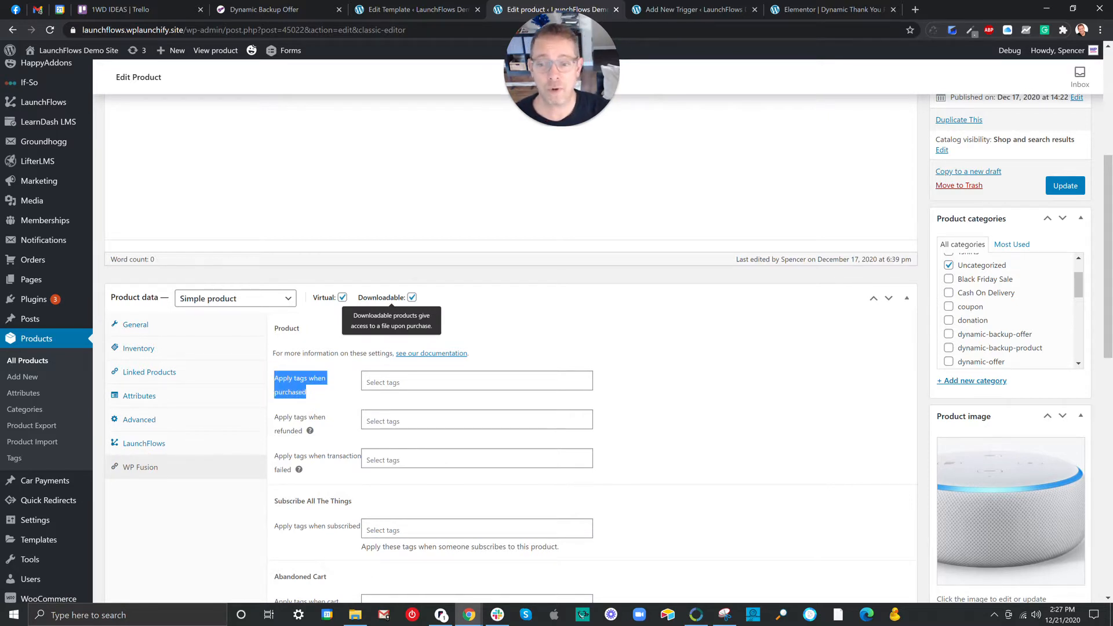
{"action": "left_click", "coordinate": [374, 380]}
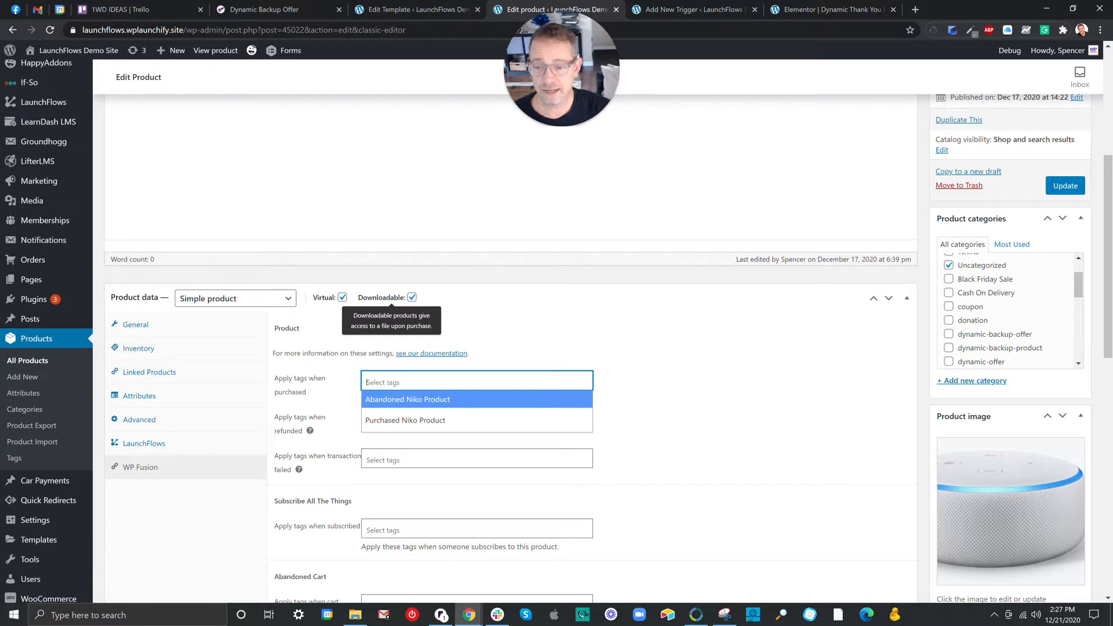
{"action": "left_click", "coordinate": [393, 420]}
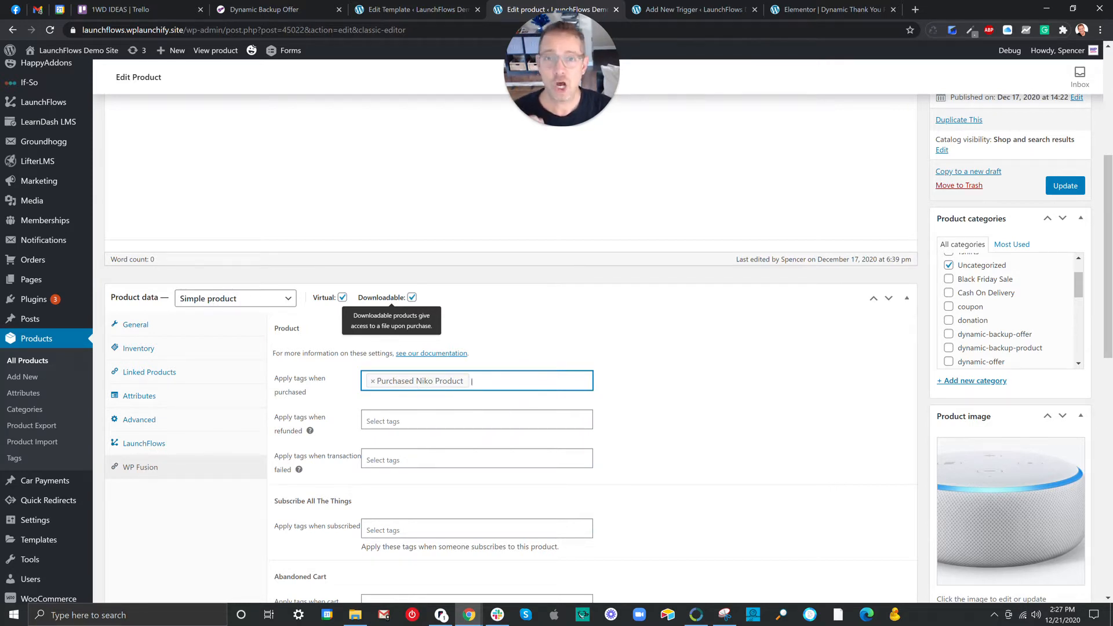
Step: Set the WP Fusion visibility of the thank-you page's Product A button to Logged In Users
{"action": "left_click", "coordinate": [811, 9]}
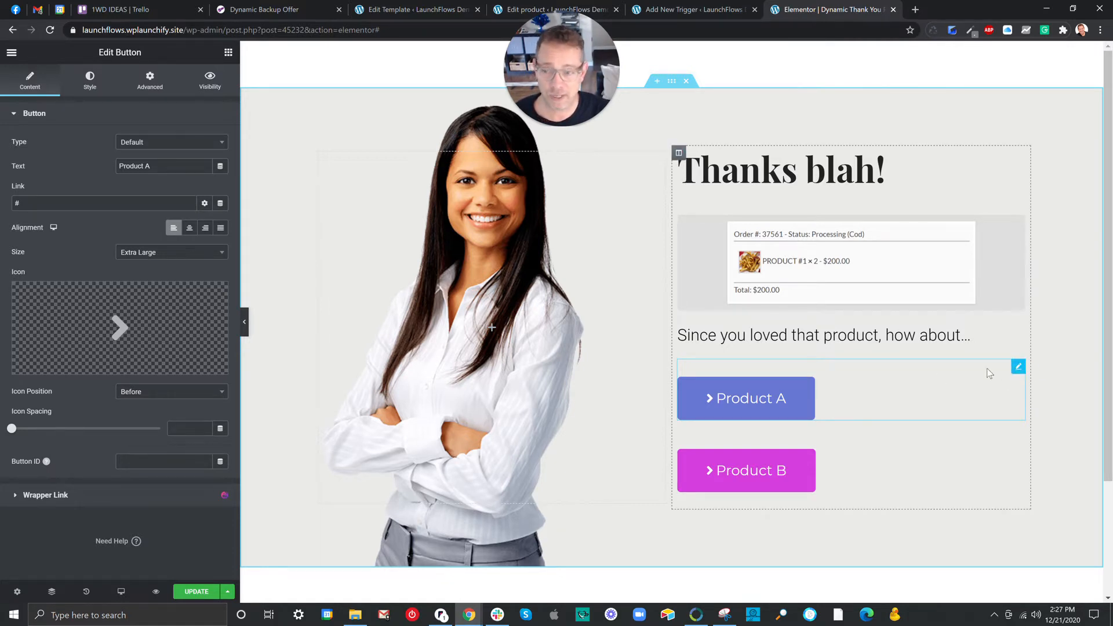
{"action": "left_click", "coordinate": [150, 81]}
{"action": "scroll", "coordinate": [67, 245], "scroll_direction": "down", "scroll_amount": 5}
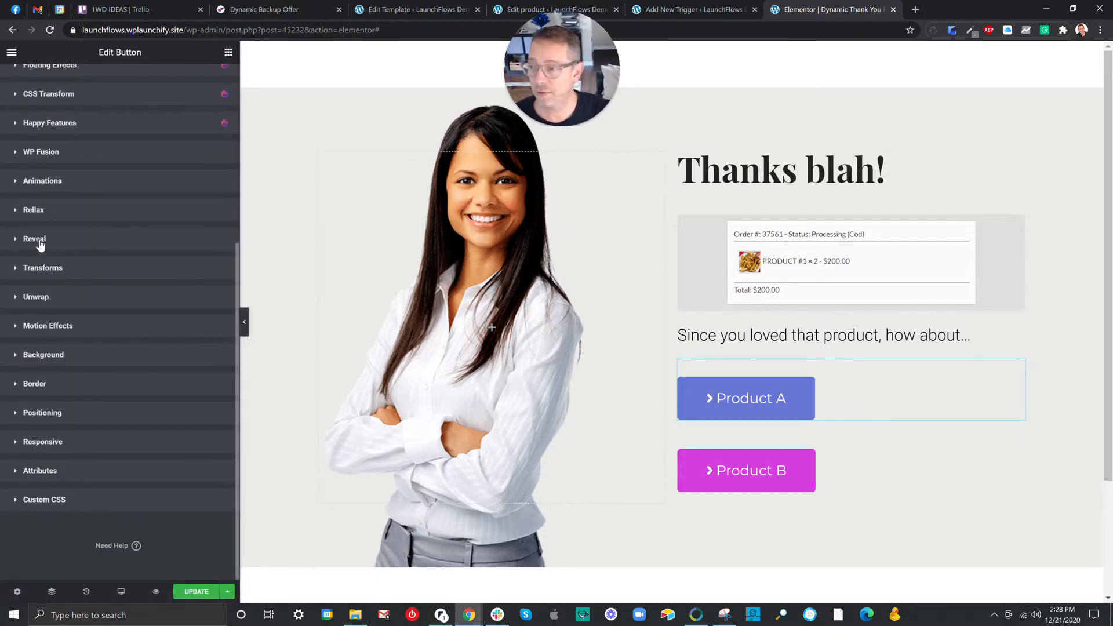
{"action": "scroll", "coordinate": [40, 244], "scroll_direction": "up", "scroll_amount": 4}
{"action": "left_click", "coordinate": [60, 385]}
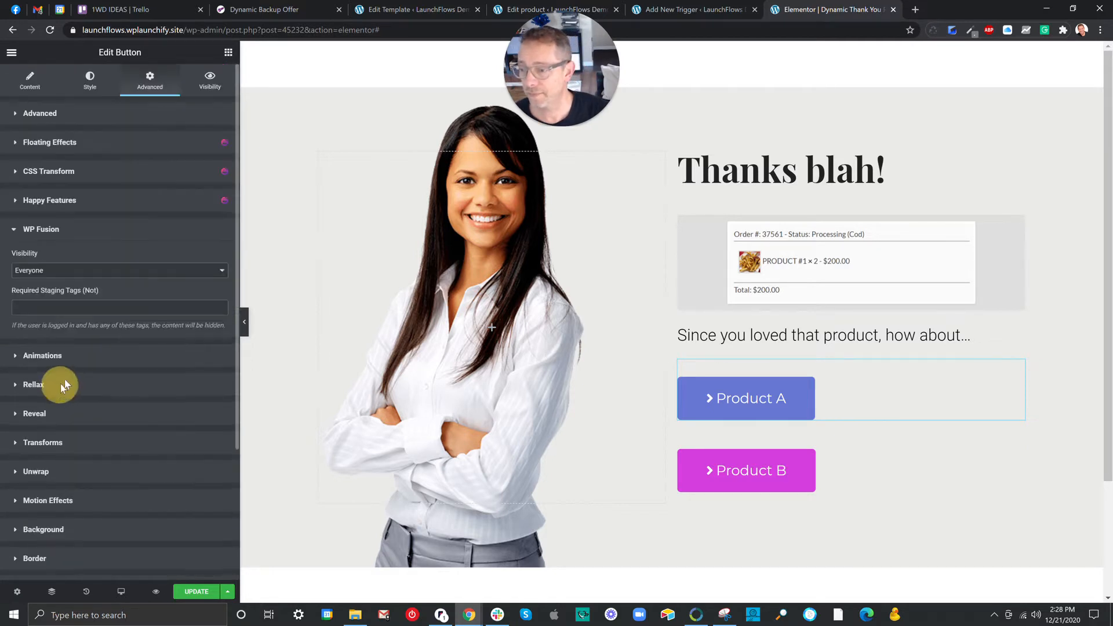
{"action": "scroll", "coordinate": [87, 336], "scroll_direction": "down", "scroll_amount": 3}
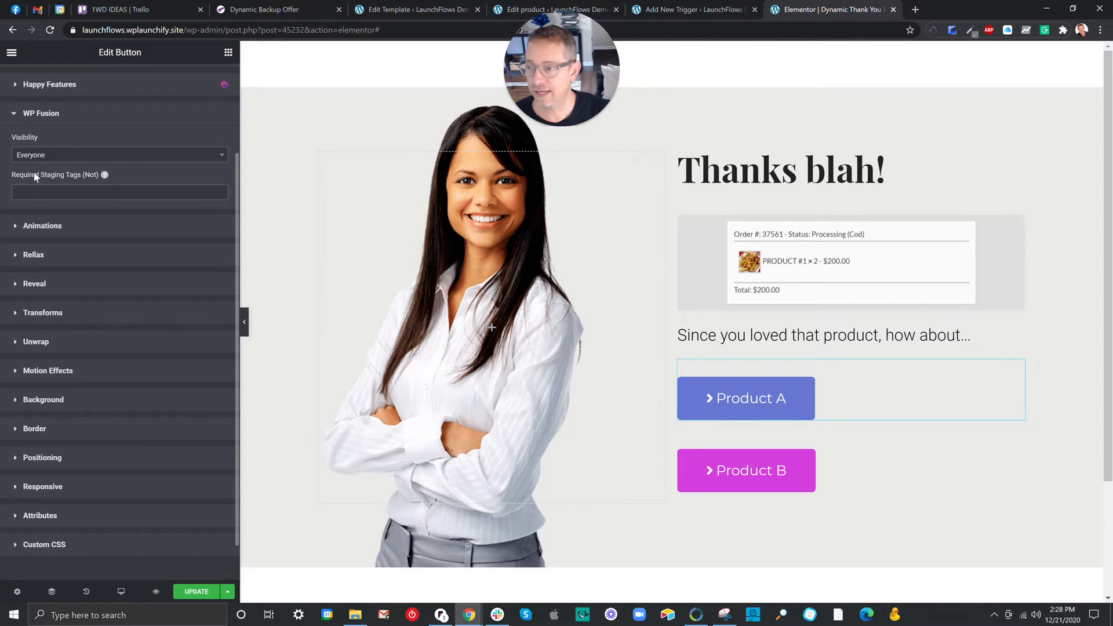
{"action": "left_click", "coordinate": [22, 155]}
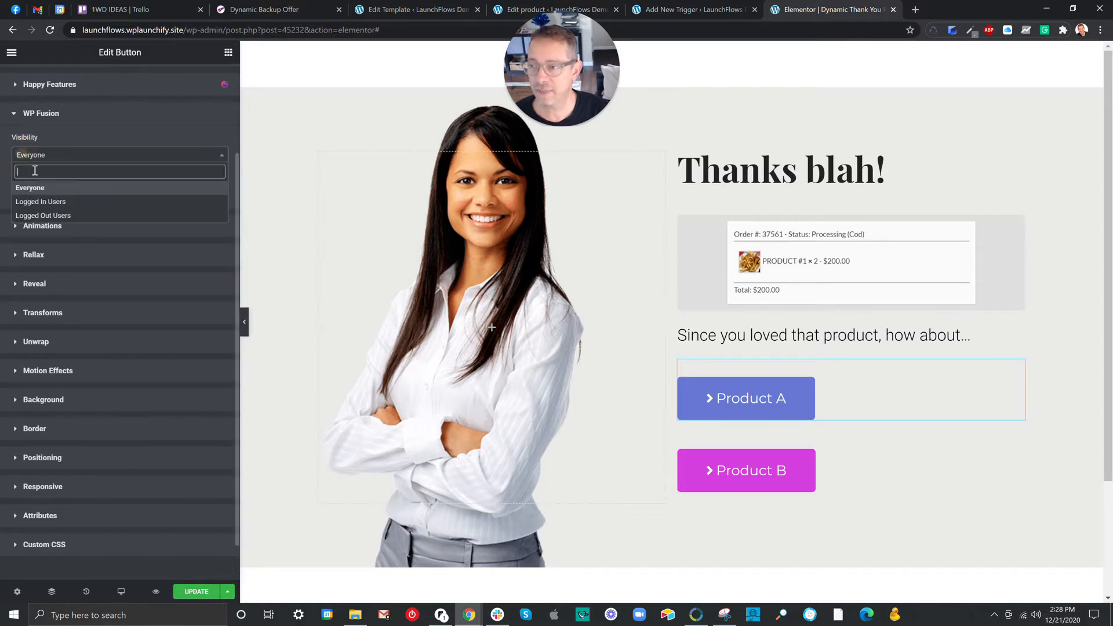
{"action": "left_click", "coordinate": [41, 201]}
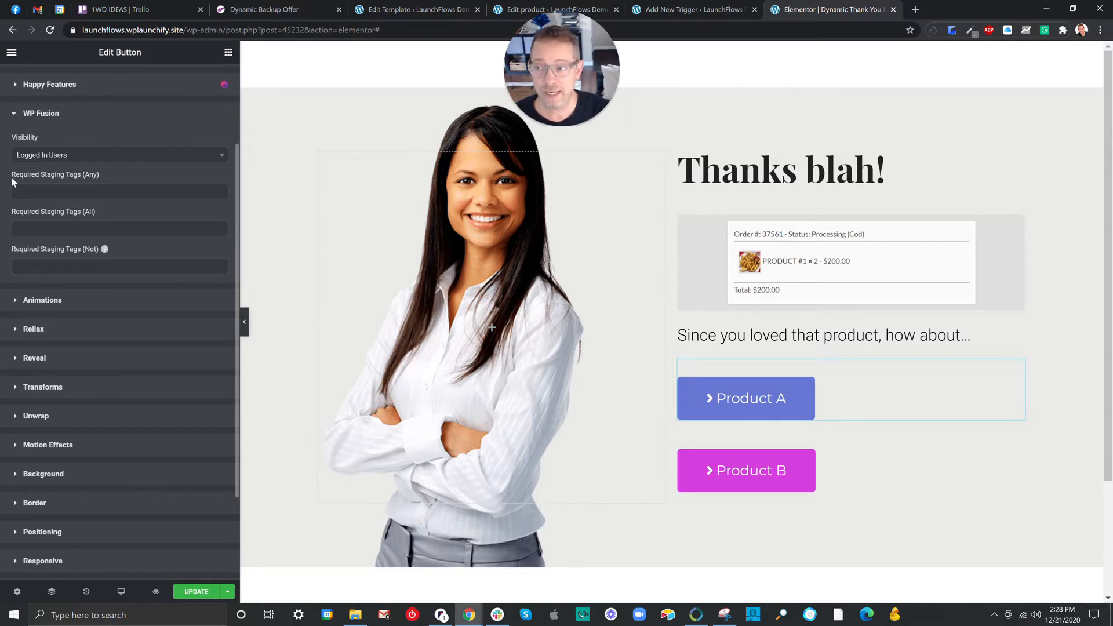
Step: Add Purchased Niko Product to the Product A button's Required Staging Tags (Any)
{"action": "left_click_drag", "start_coordinate": [12, 176], "coordinate": [101, 182]}
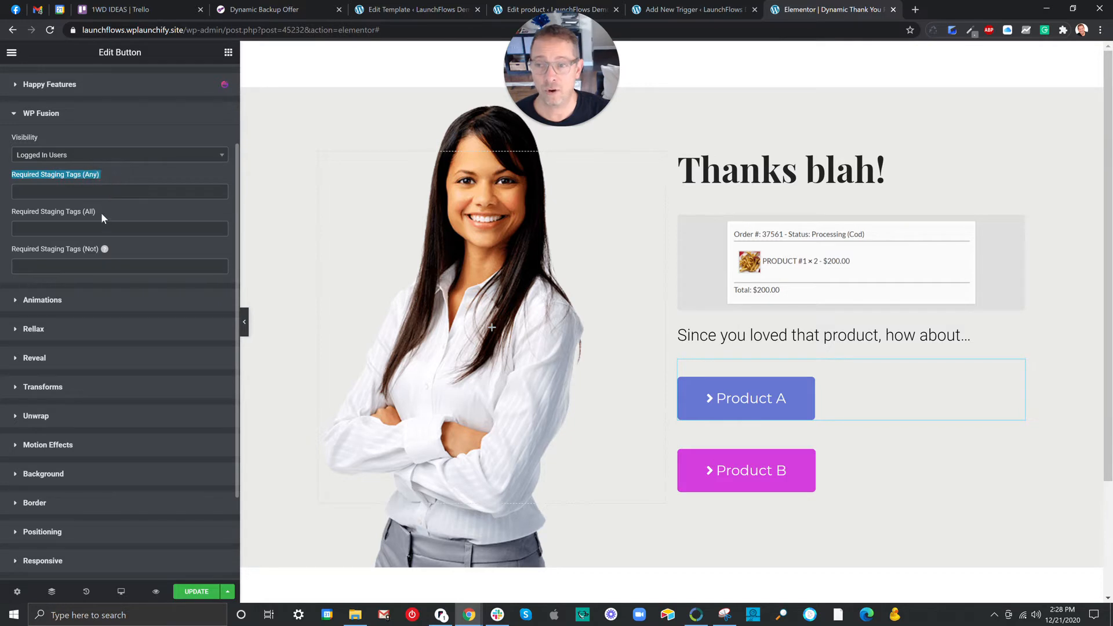
{"action": "left_click", "coordinate": [74, 191]}
{"action": "left_click", "coordinate": [71, 220]}
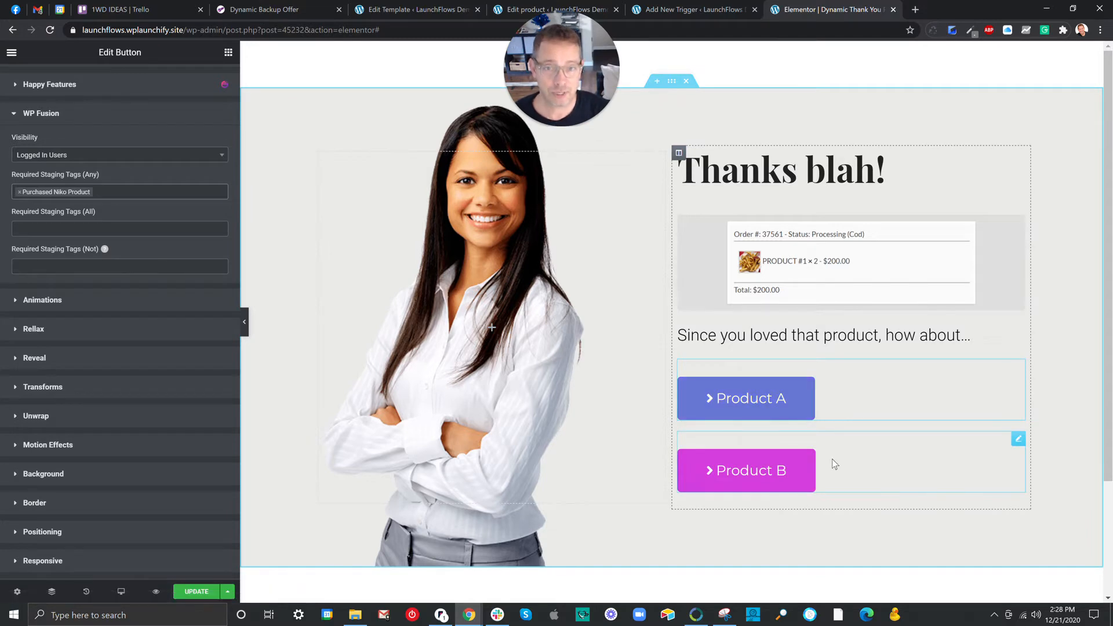
Step: Open the Teams Upsell Product for editing and check which WP Fusion tag it applies when purchased
{"action": "left_click", "coordinate": [510, 10]}
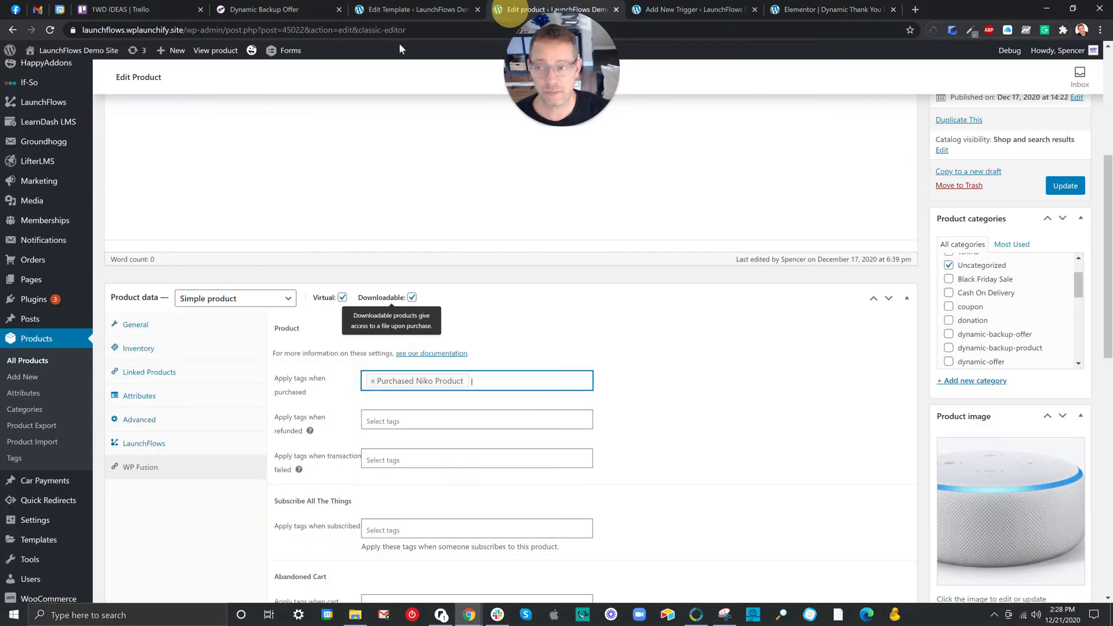
{"action": "left_click", "coordinate": [29, 361]}
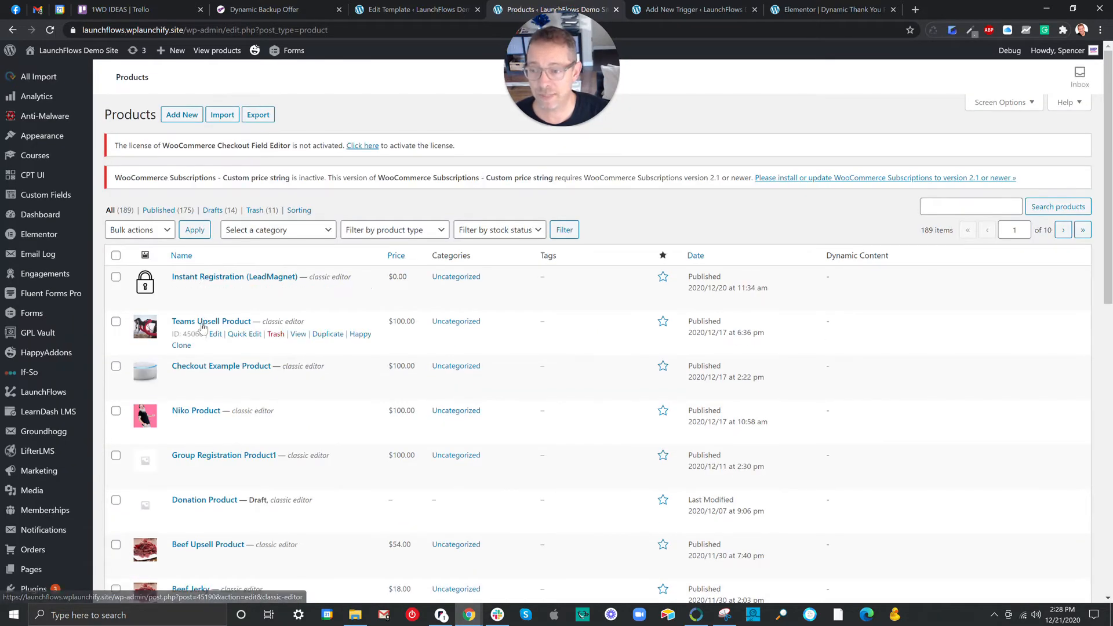
{"action": "left_click", "coordinate": [214, 334]}
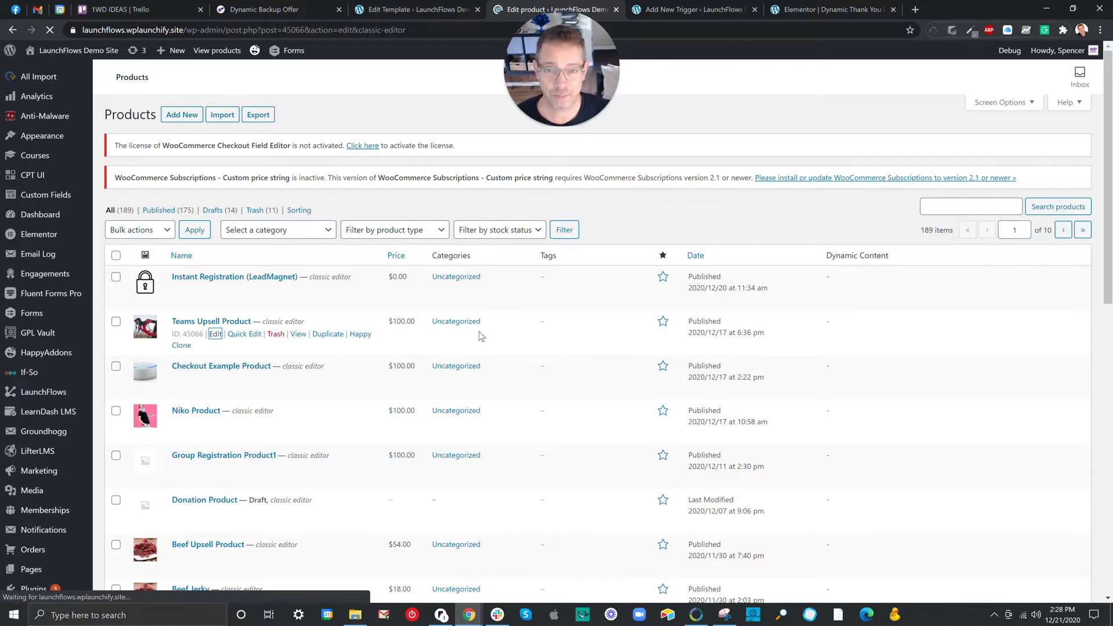
{"action": "scroll", "coordinate": [474, 332], "scroll_direction": "down", "scroll_amount": 3}
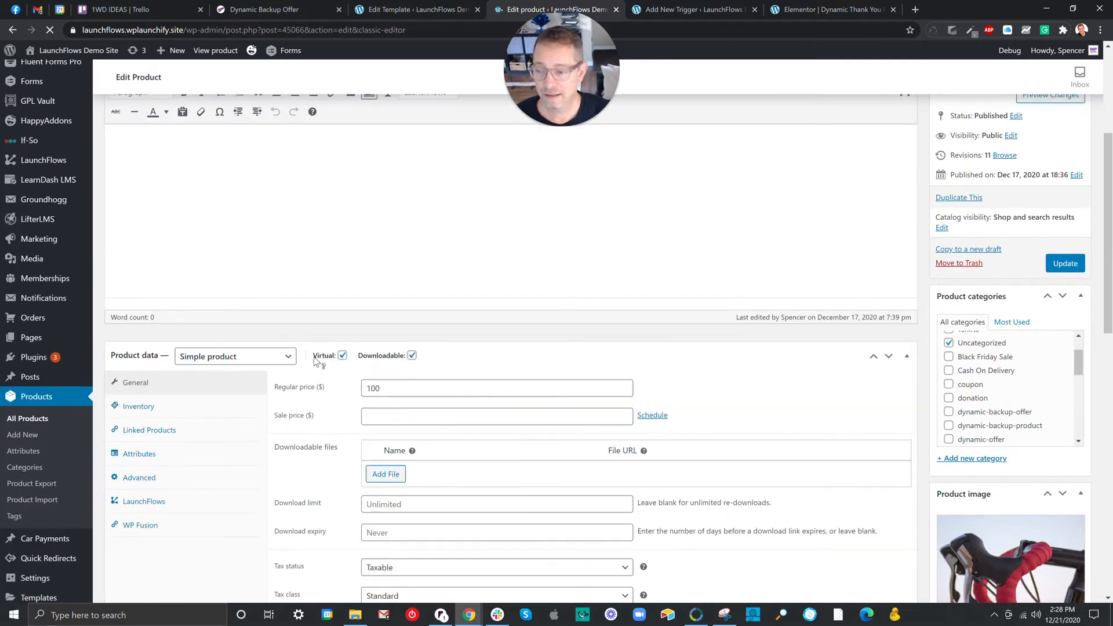
{"action": "left_click", "coordinate": [149, 527]}
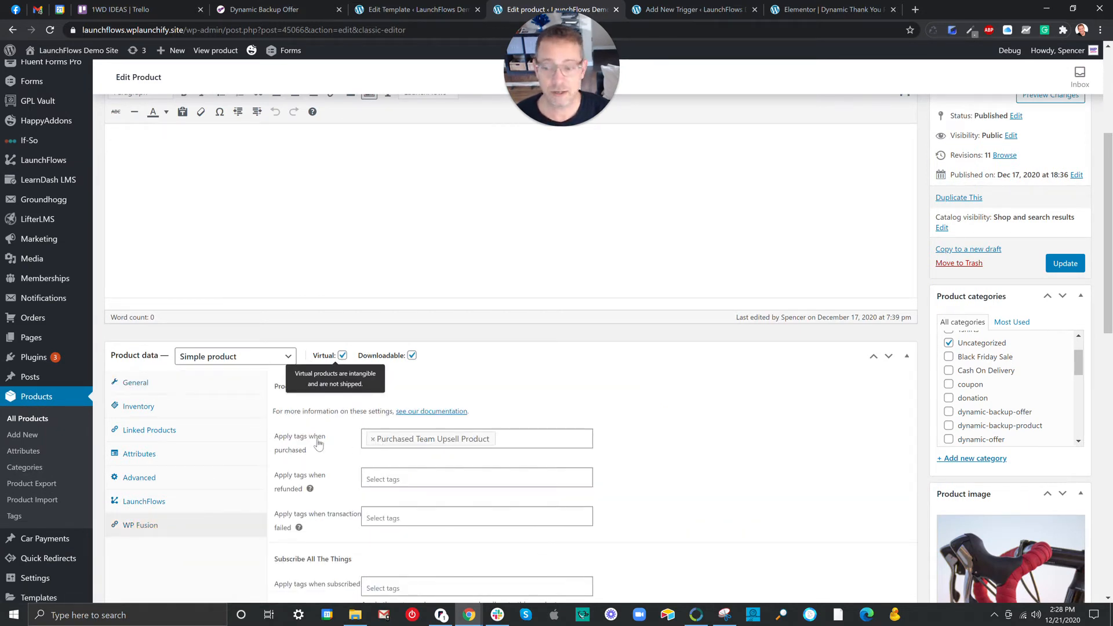
{"action": "left_click_drag", "start_coordinate": [307, 454], "coordinate": [272, 439]}
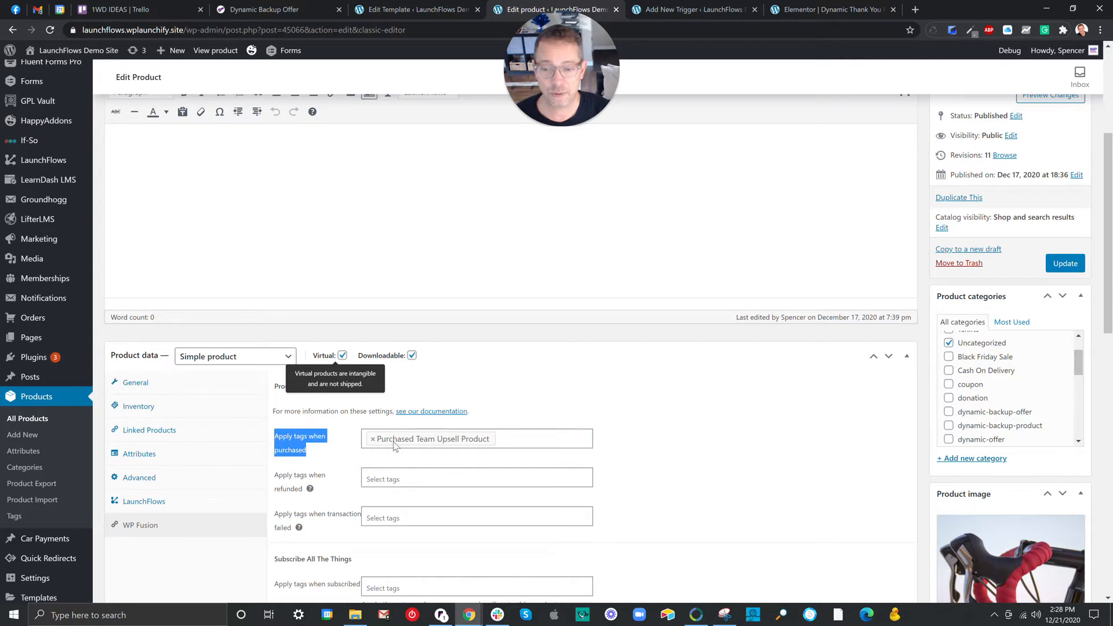
Step: Set the WP Fusion visibility of the thank-you page's Product B button to Logged In Users
{"action": "left_click", "coordinate": [811, 10]}
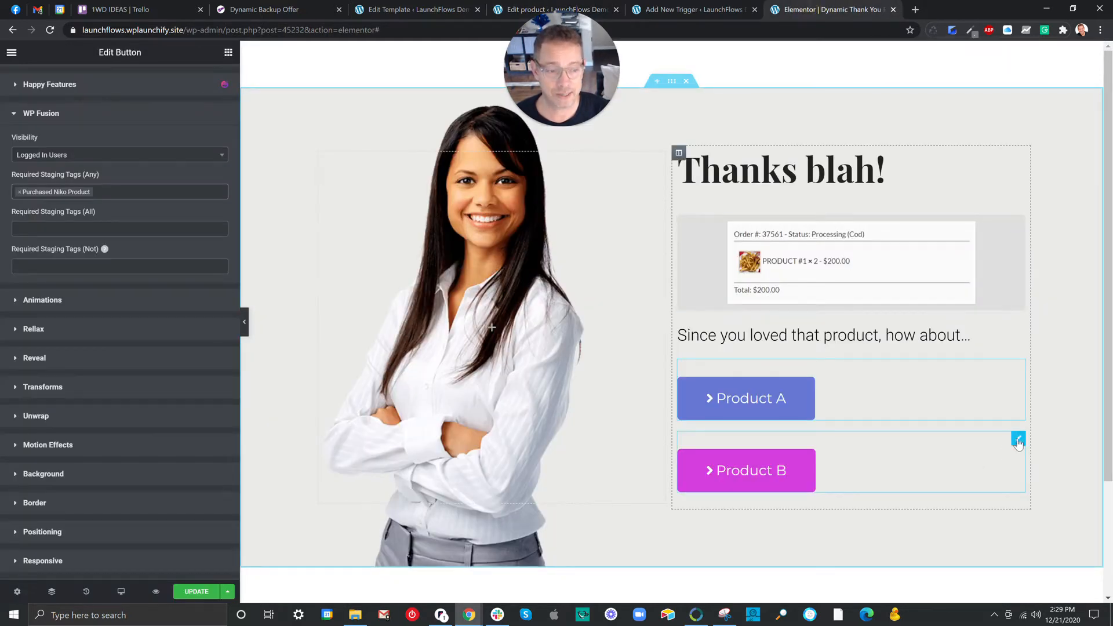
{"action": "left_click", "coordinate": [1018, 441]}
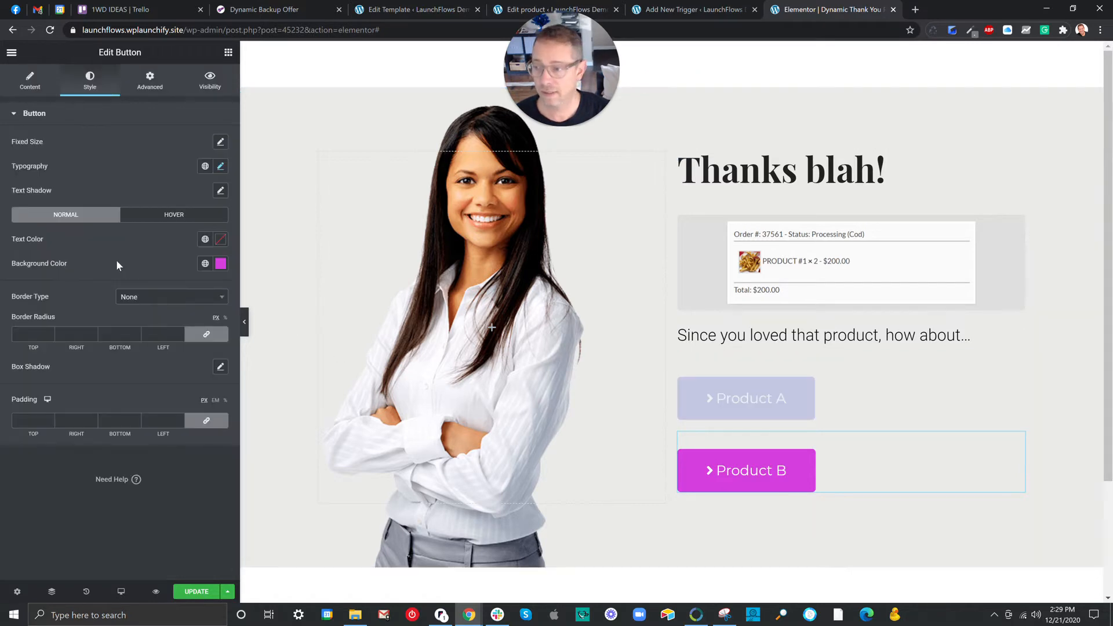
{"action": "left_click", "coordinate": [162, 90]}
{"action": "scroll", "coordinate": [113, 290], "scroll_direction": "down", "scroll_amount": 4}
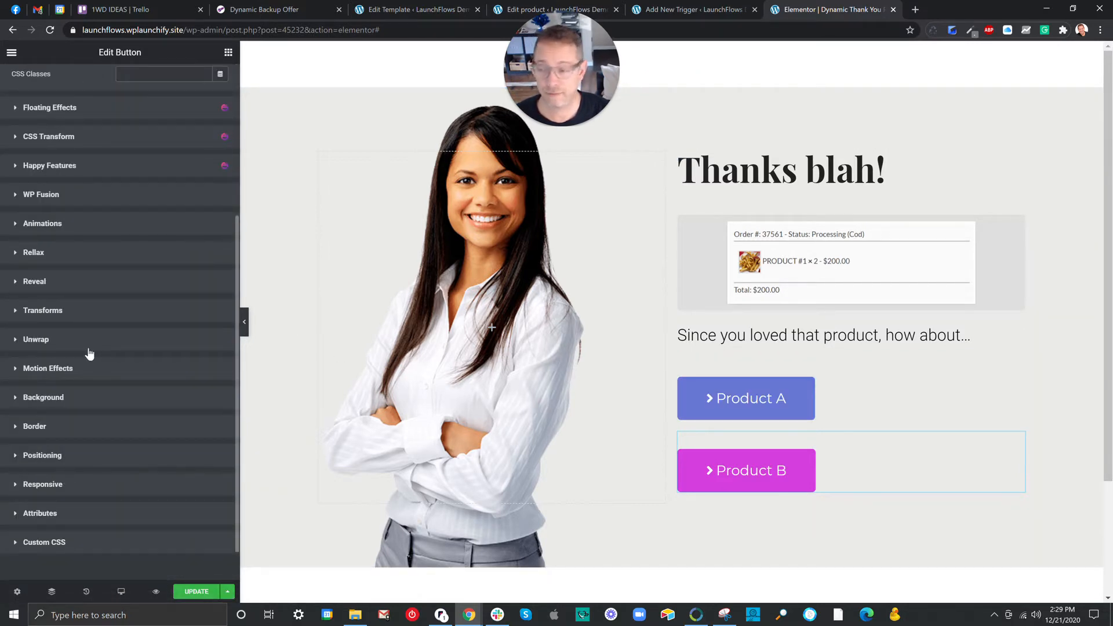
{"action": "left_click", "coordinate": [12, 196]}
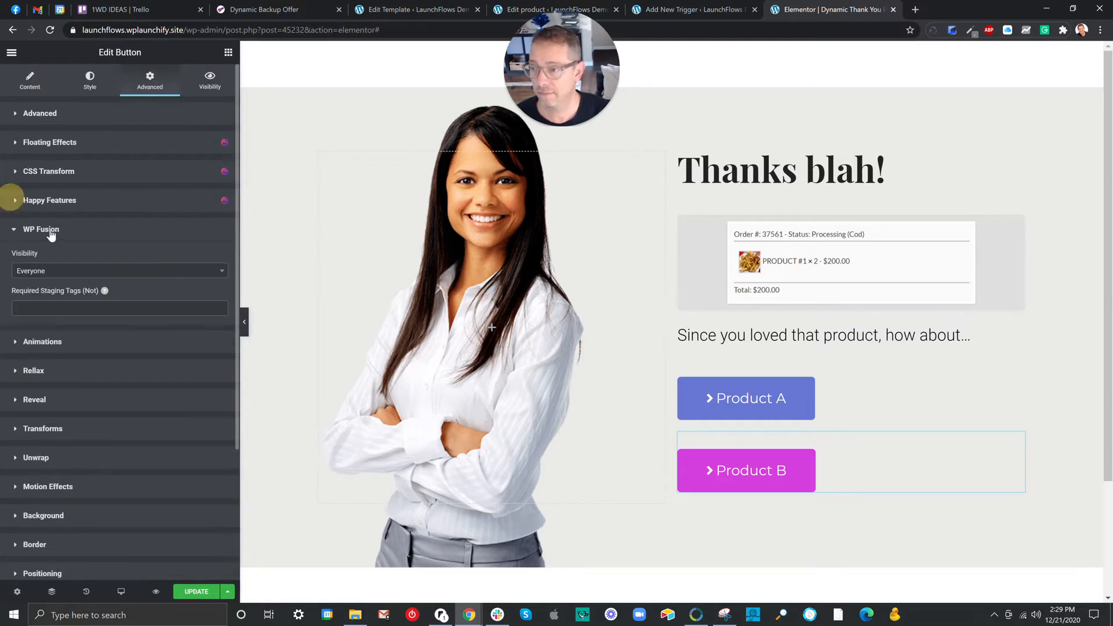
{"action": "left_click", "coordinate": [60, 271]}
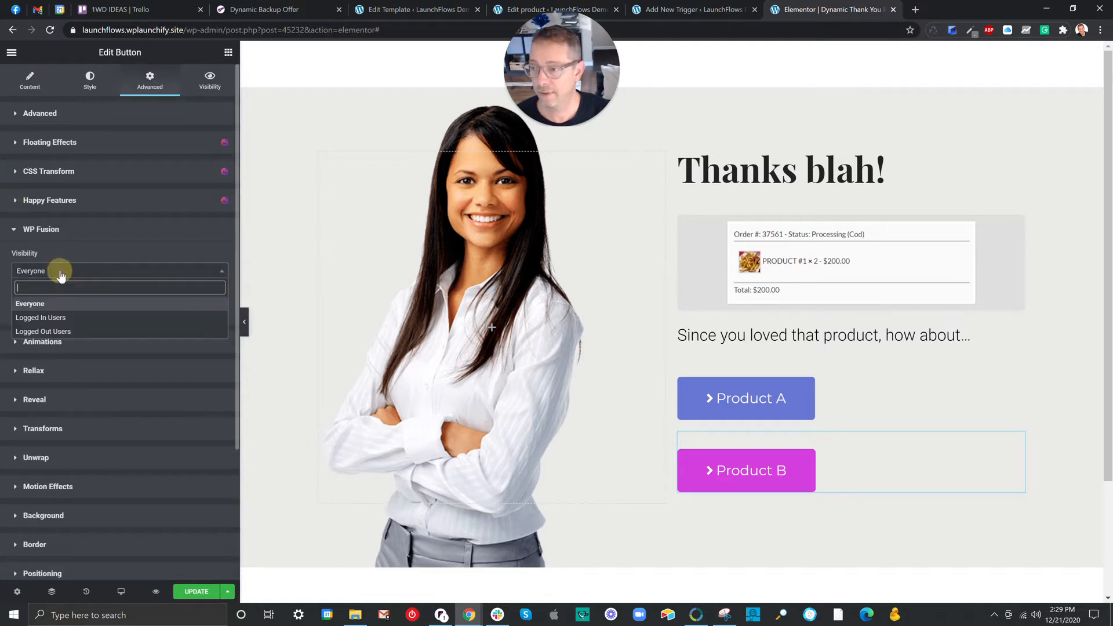
{"action": "left_click", "coordinate": [60, 318]}
Step: Search the Product B button's Required Staging Tags (Any) for "purchased upsell"
{"action": "left_click", "coordinate": [61, 309]}
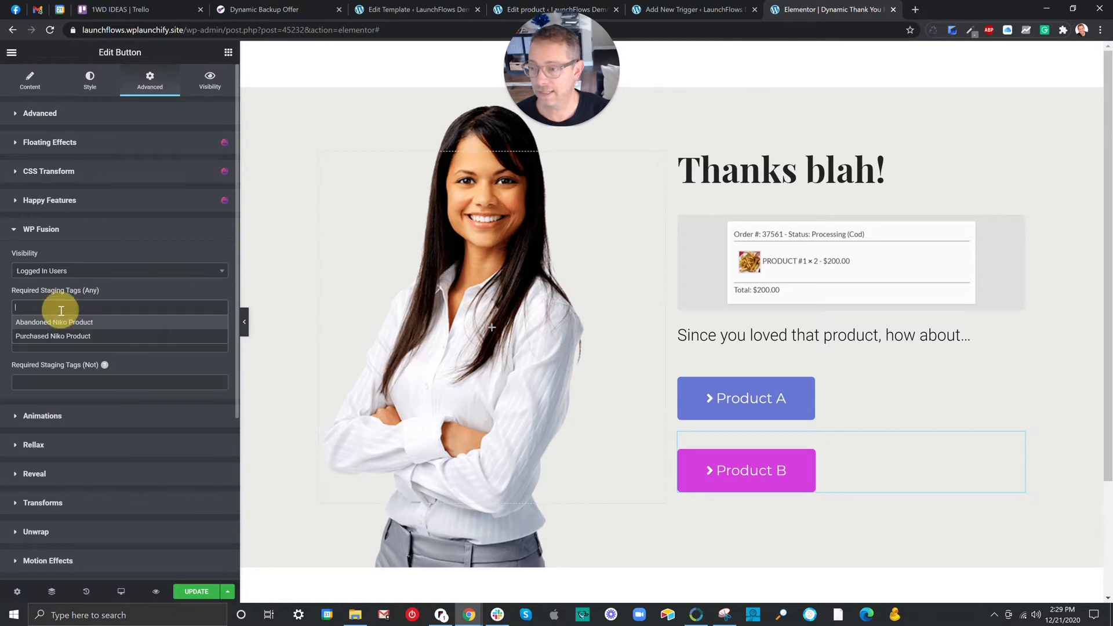
{"action": "type", "text": "pu"}
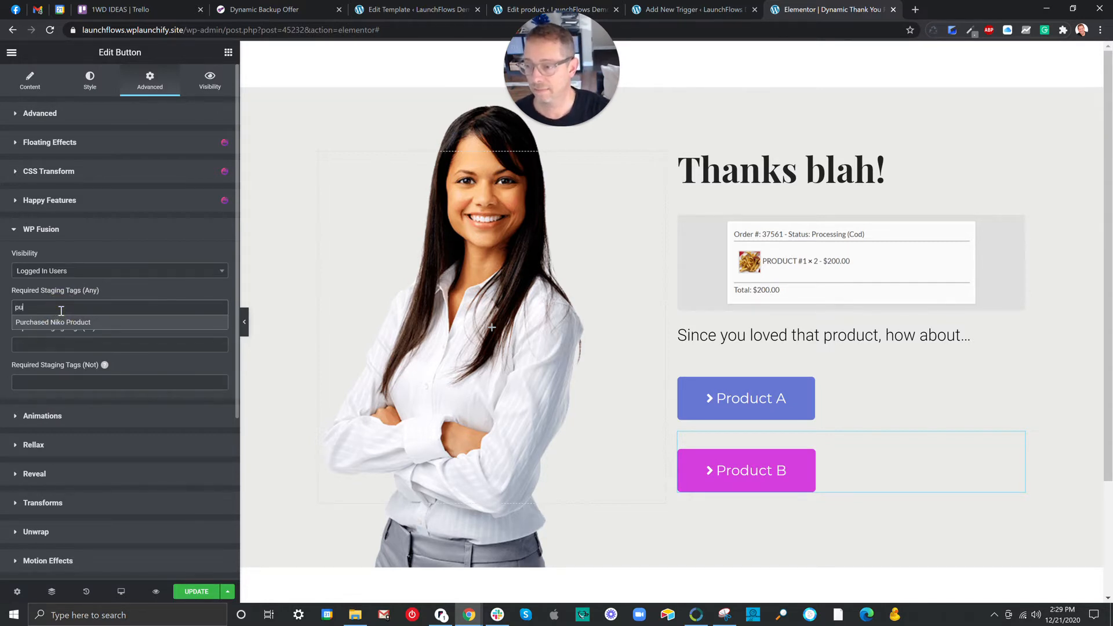
{"action": "type", "text": "rchased up"}
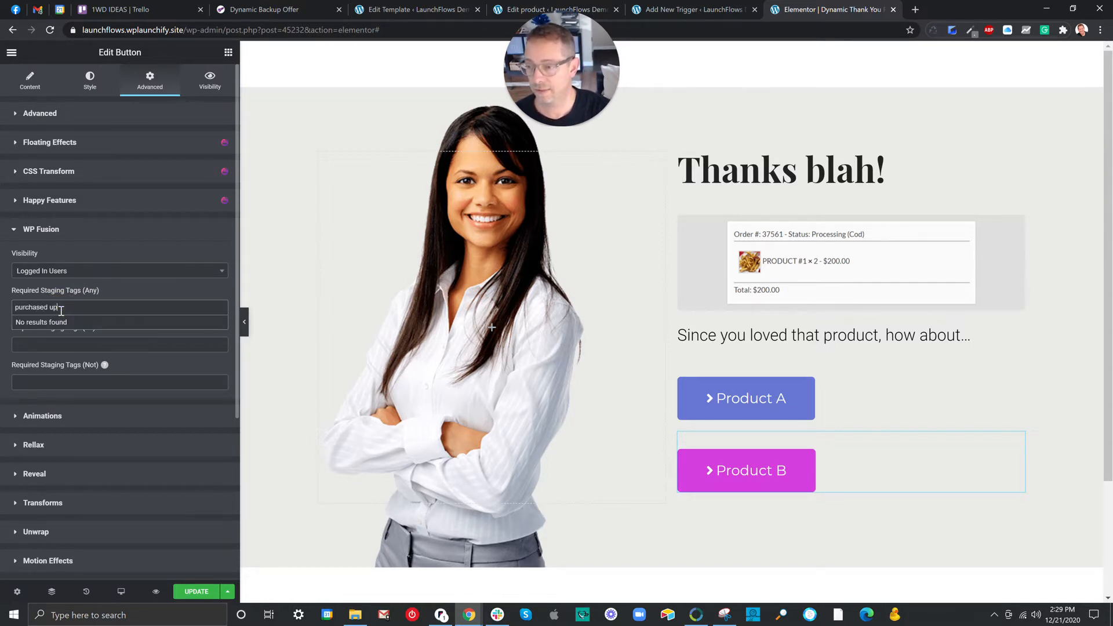
{"action": "type", "text": "sell"}
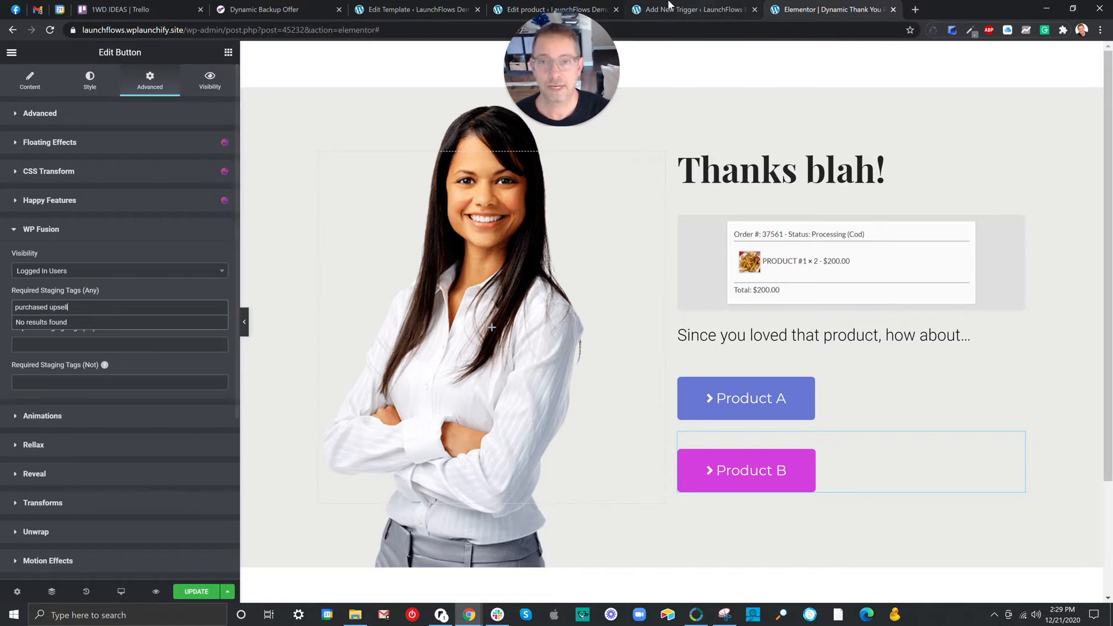
Step: Recheck the Teams Upsell Product's purchase tag and search the Product B button's Required Staging Tags (Any) for "Purchased Team Upsell Product"
{"action": "left_click", "coordinate": [530, 9]}
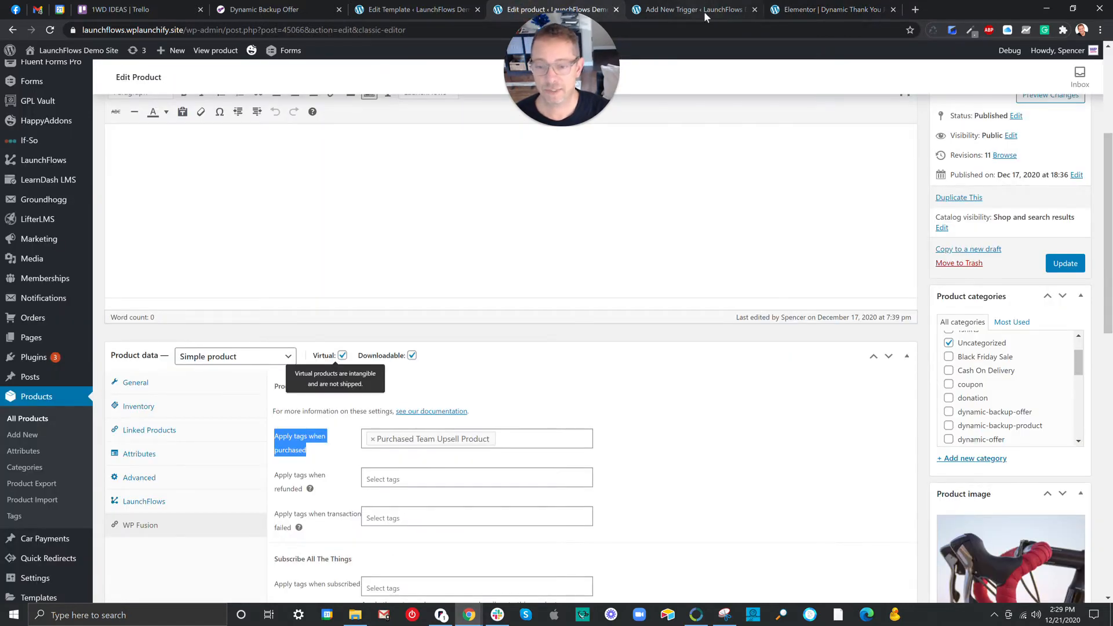
{"action": "left_click", "coordinate": [812, 9]}
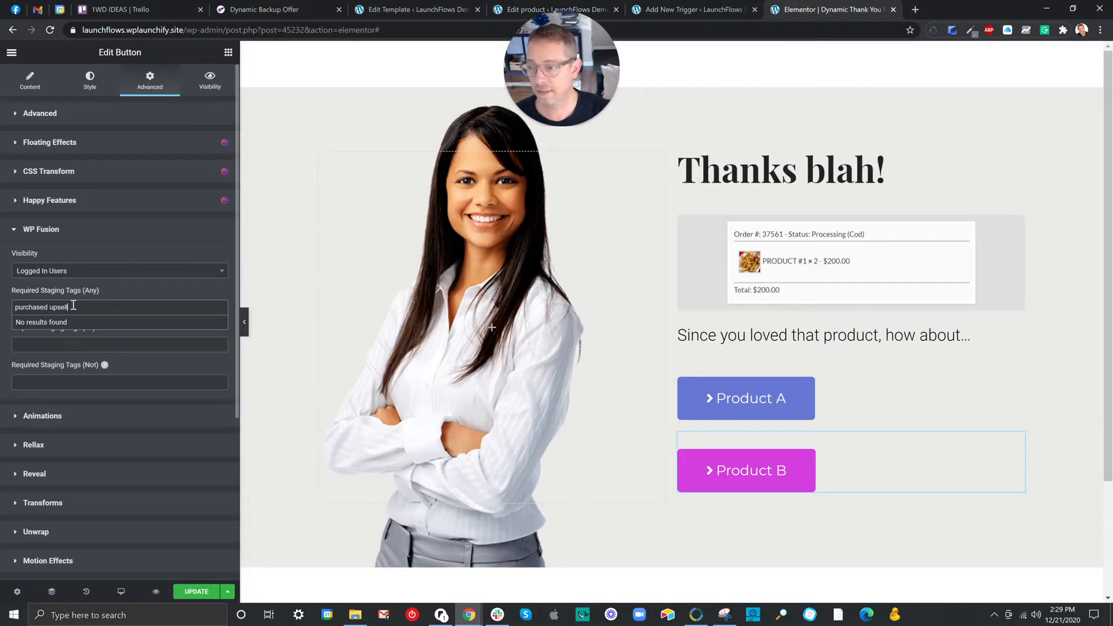
{"action": "left_click_drag", "start_coordinate": [74, 307], "coordinate": [12, 303]}
{"action": "type", "text": "Purch"}
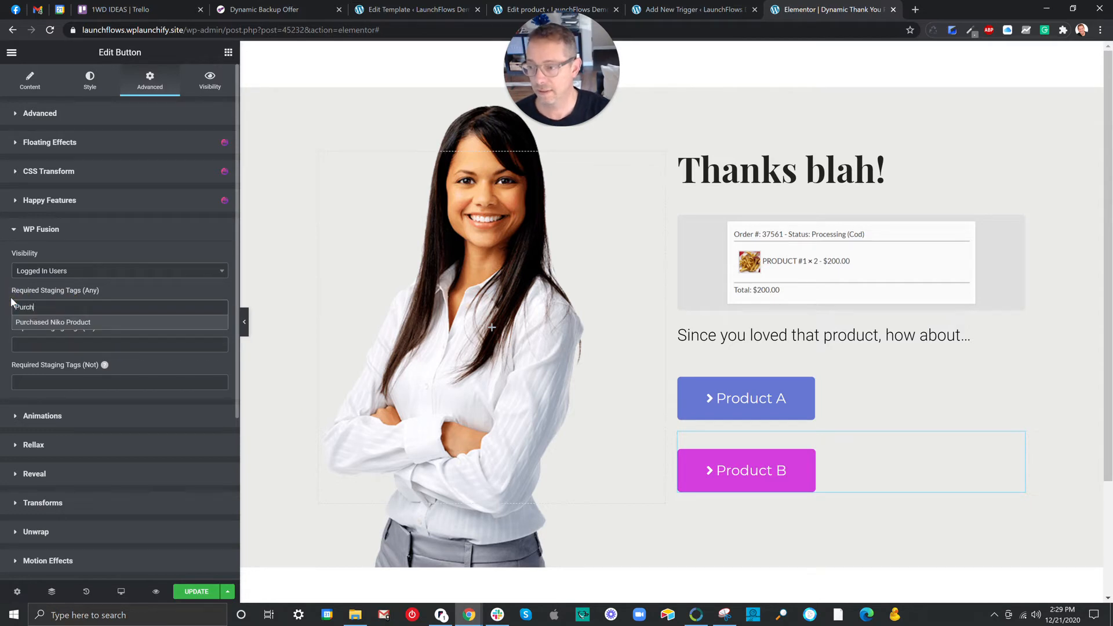
{"action": "type", "text": "ased Team Upsell"}
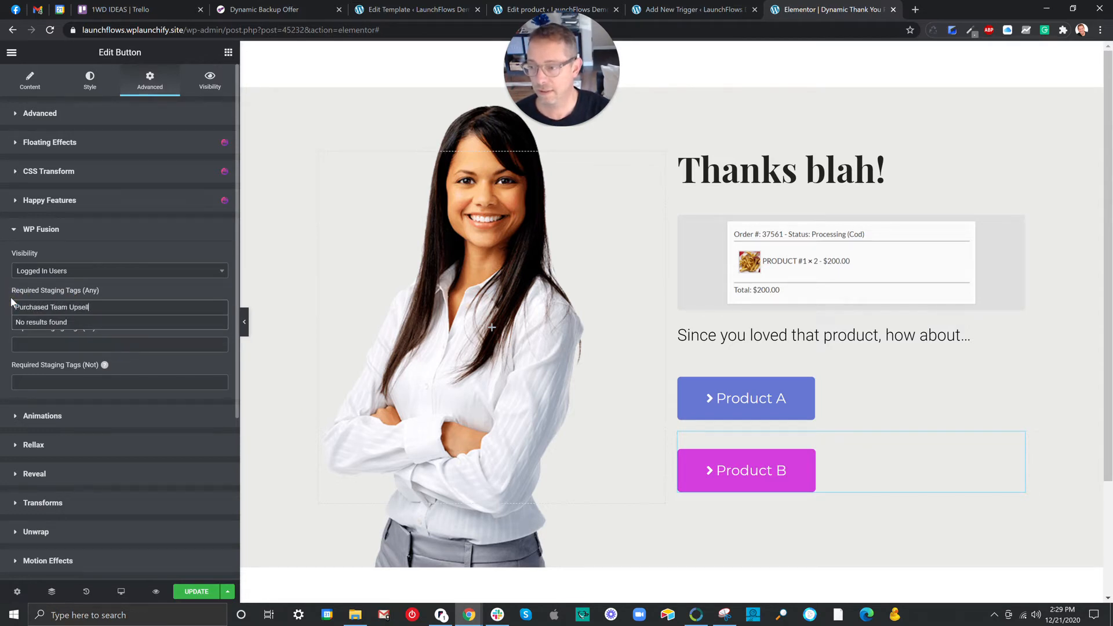
{"action": "type", "text": " Product"}
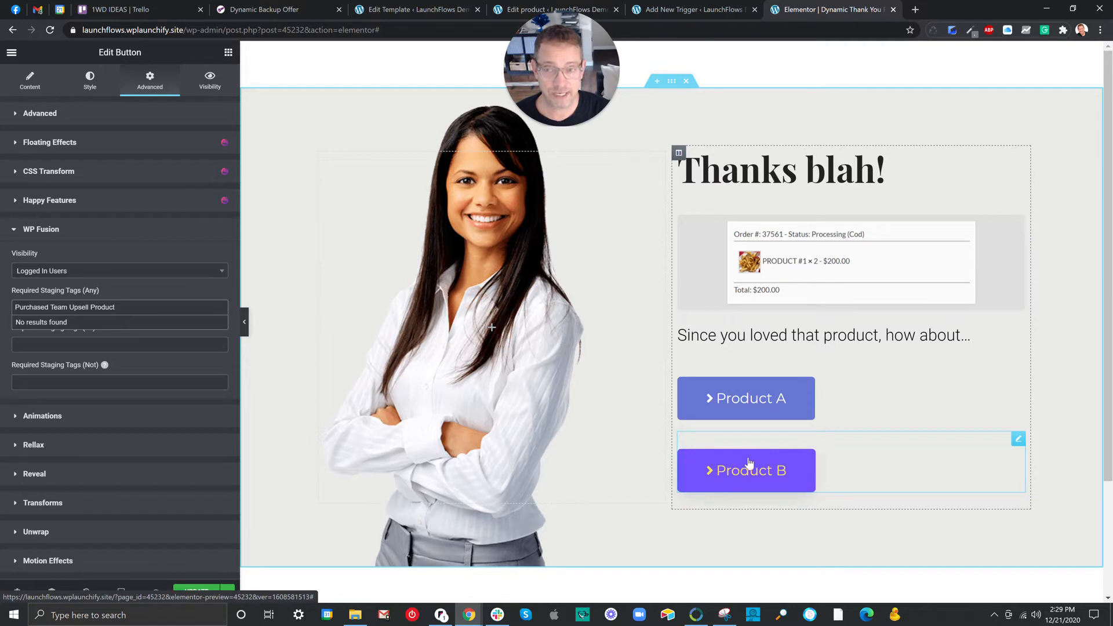
Step: Search the Product A button's WP Fusion Required Staging Tags (Not) for "Purchased Team Upsell Product"
{"action": "left_click", "coordinate": [933, 374]}
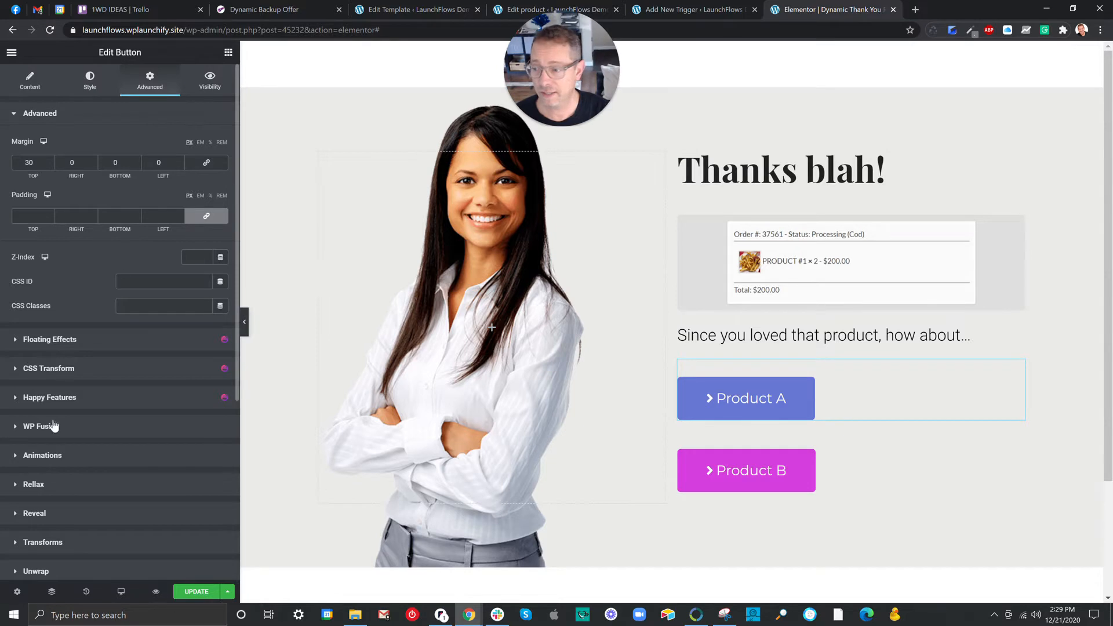
{"action": "scroll", "coordinate": [29, 489], "scroll_direction": "down", "scroll_amount": 4}
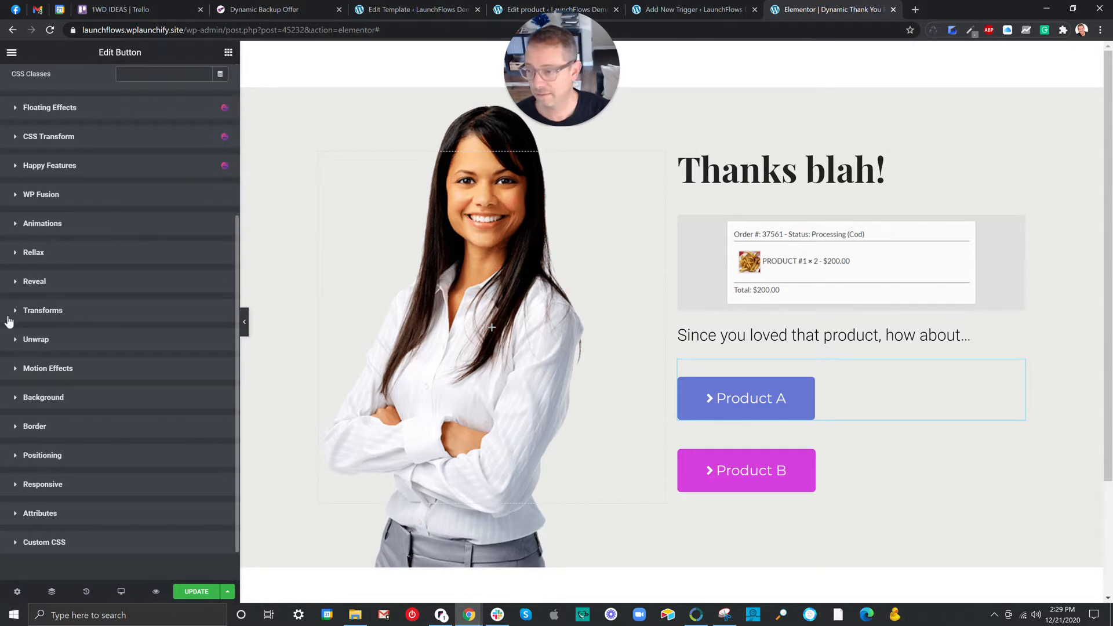
{"action": "left_click", "coordinate": [14, 195]}
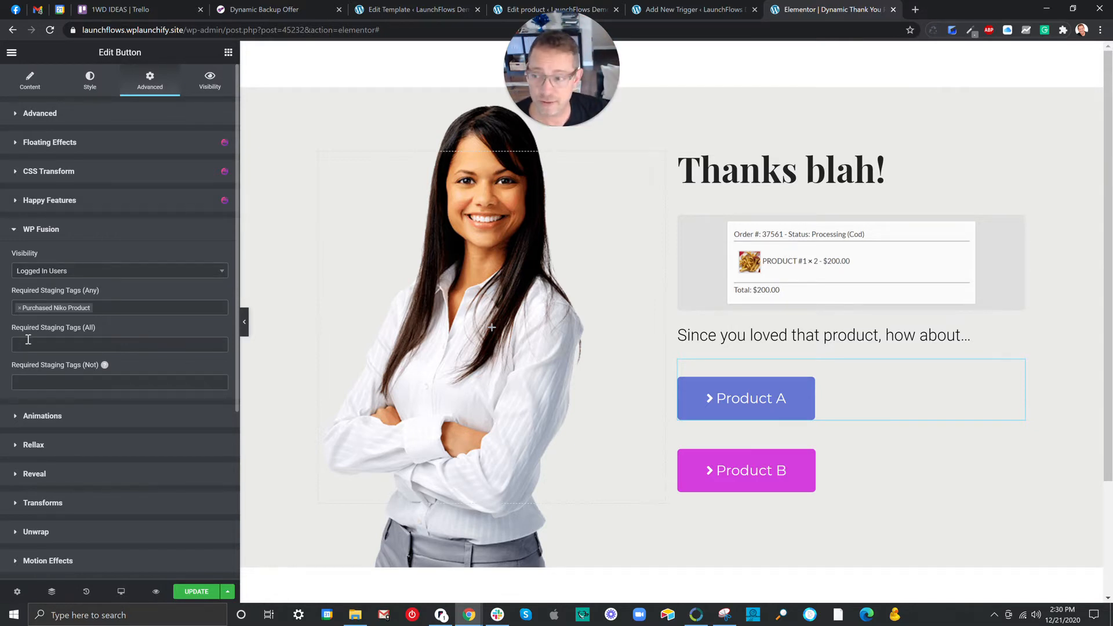
{"action": "left_click_drag", "start_coordinate": [10, 365], "coordinate": [99, 365]}
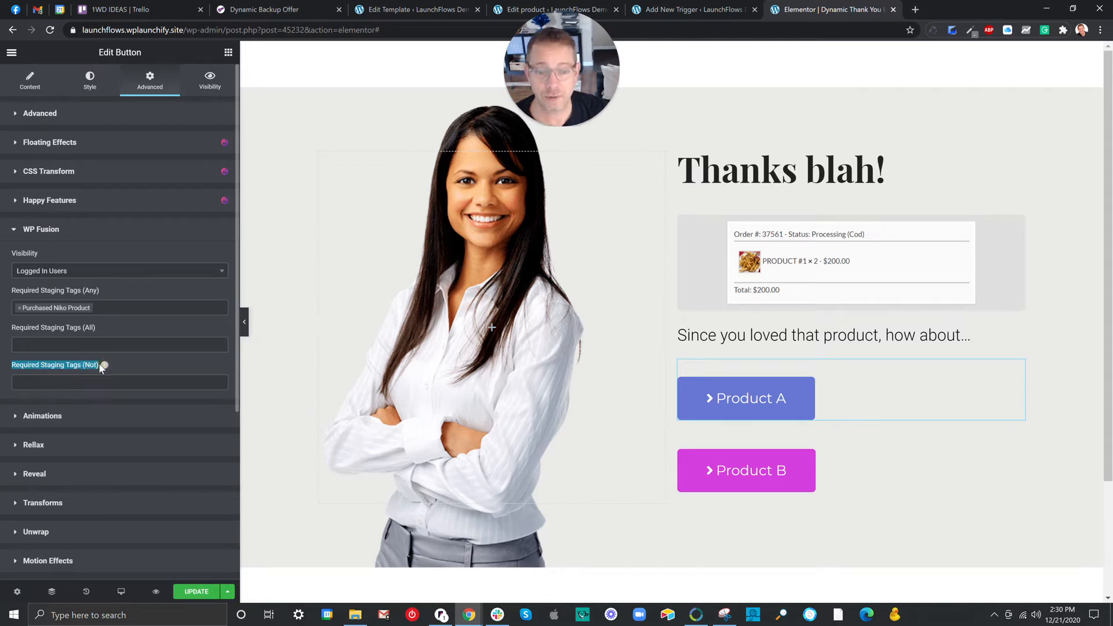
{"action": "left_click", "coordinate": [59, 381]}
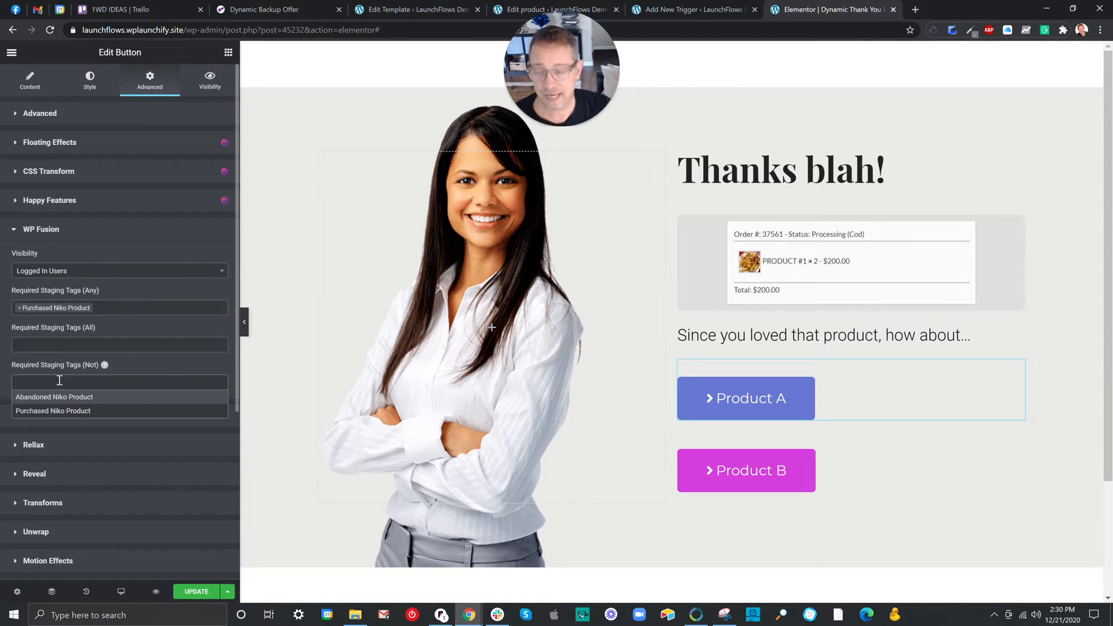
{"action": "type", "text": "Purchased Team Upsell Product"}
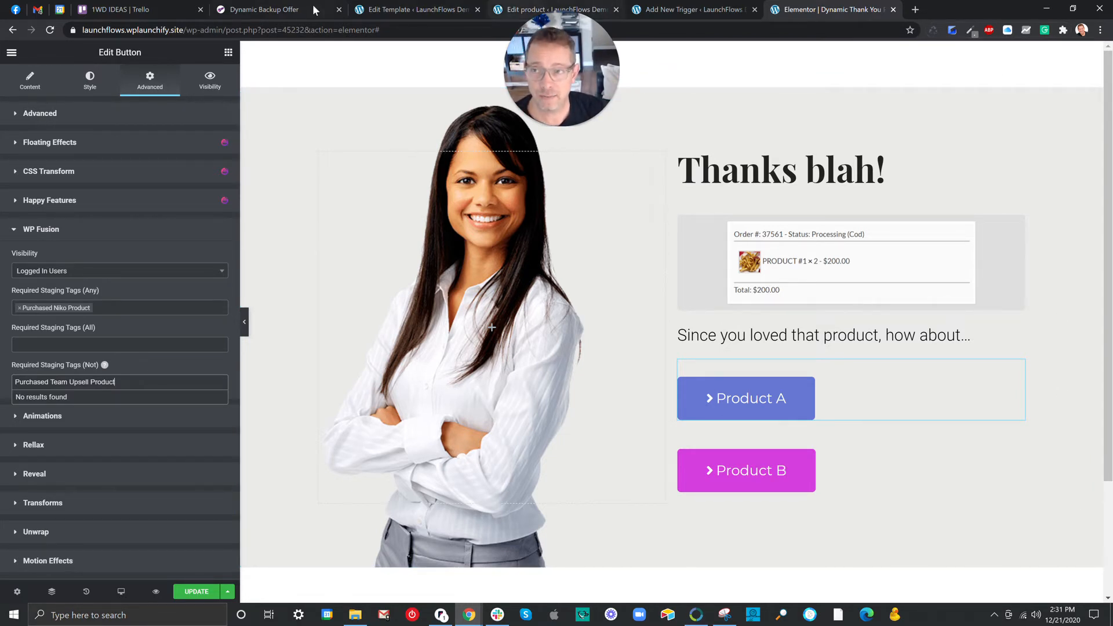
Step: Consult the Dynamic Backup Offer documentation and tick the dynamic-backup-product and dynamic-offer categories for the Teams Upsell Product
{"action": "left_click", "coordinate": [289, 10]}
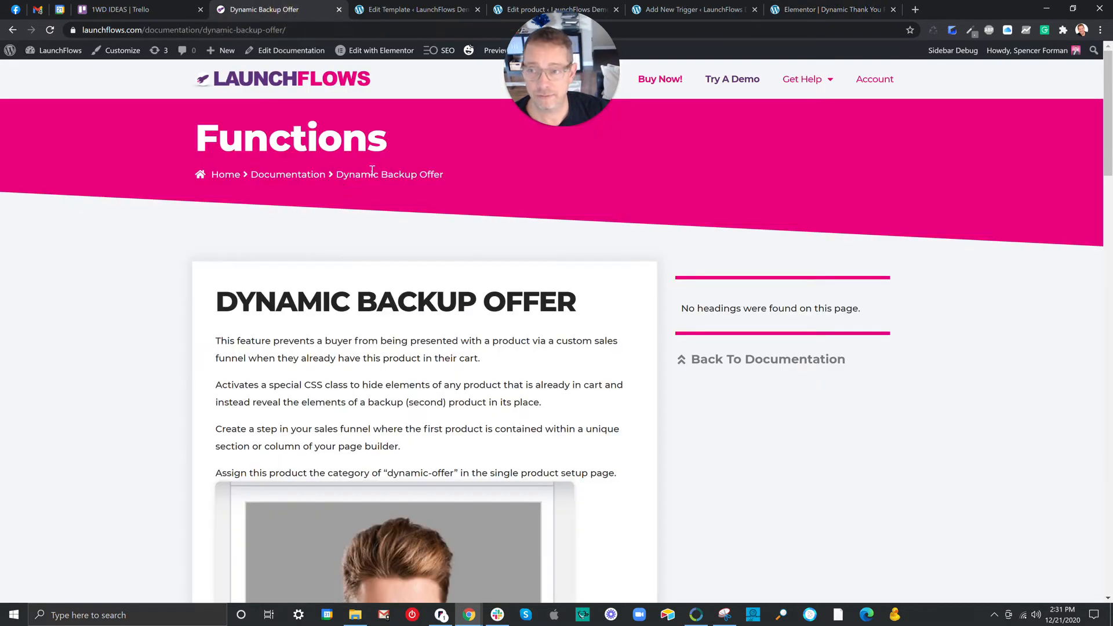
{"action": "scroll", "coordinate": [422, 196], "scroll_direction": "down", "scroll_amount": 2}
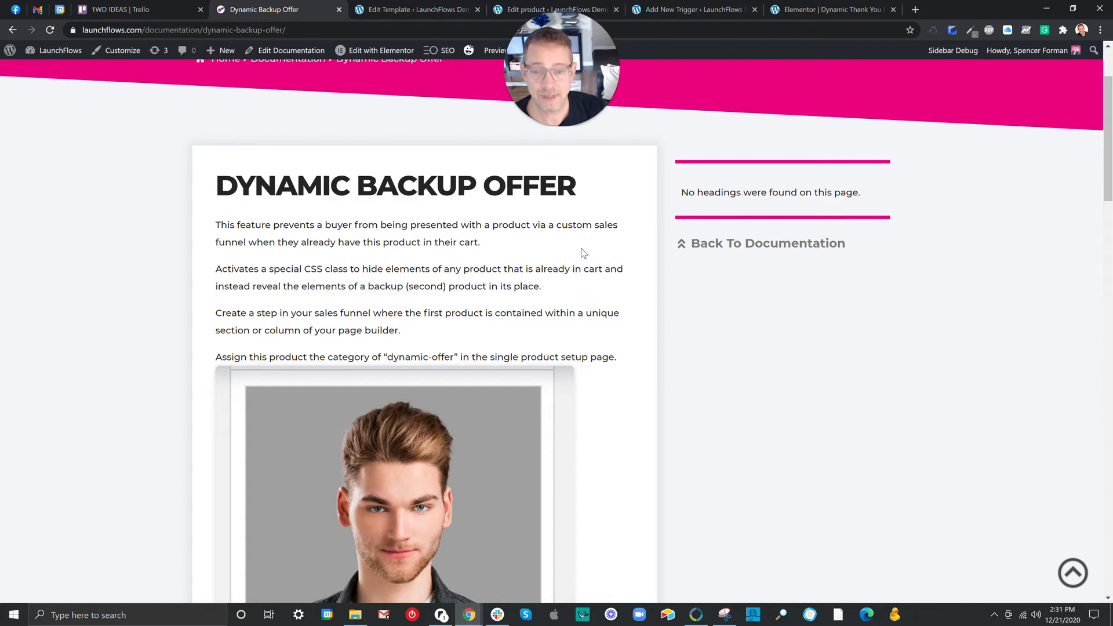
{"action": "left_click", "coordinate": [513, 8]}
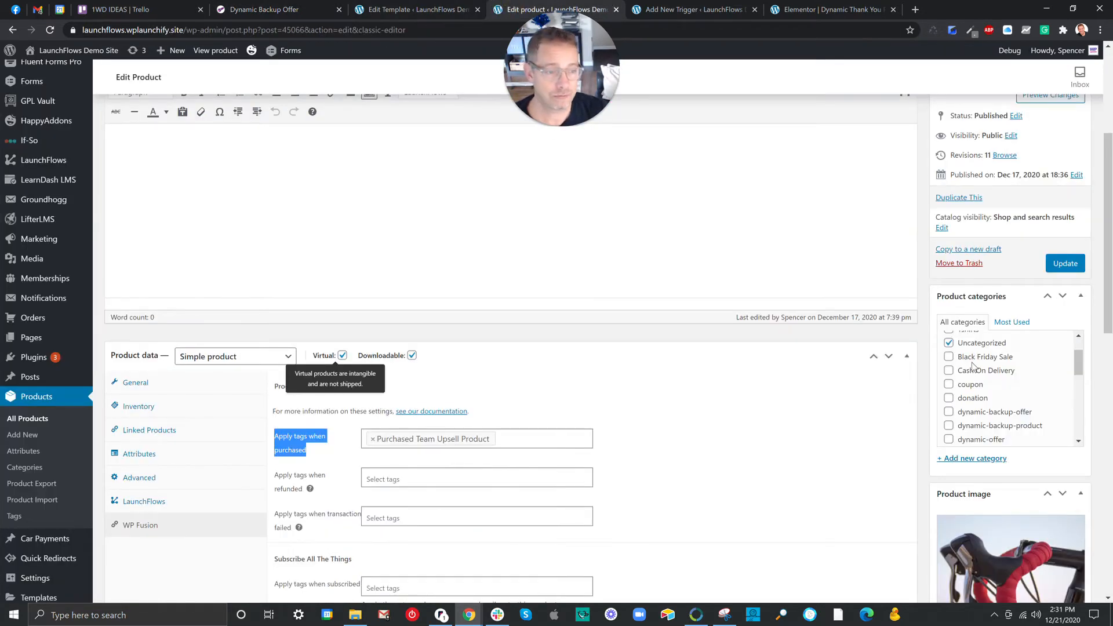
{"action": "scroll", "coordinate": [1064, 394], "scroll_direction": "up", "scroll_amount": 5}
{"action": "scroll", "coordinate": [1064, 394], "scroll_direction": "down", "scroll_amount": 1}
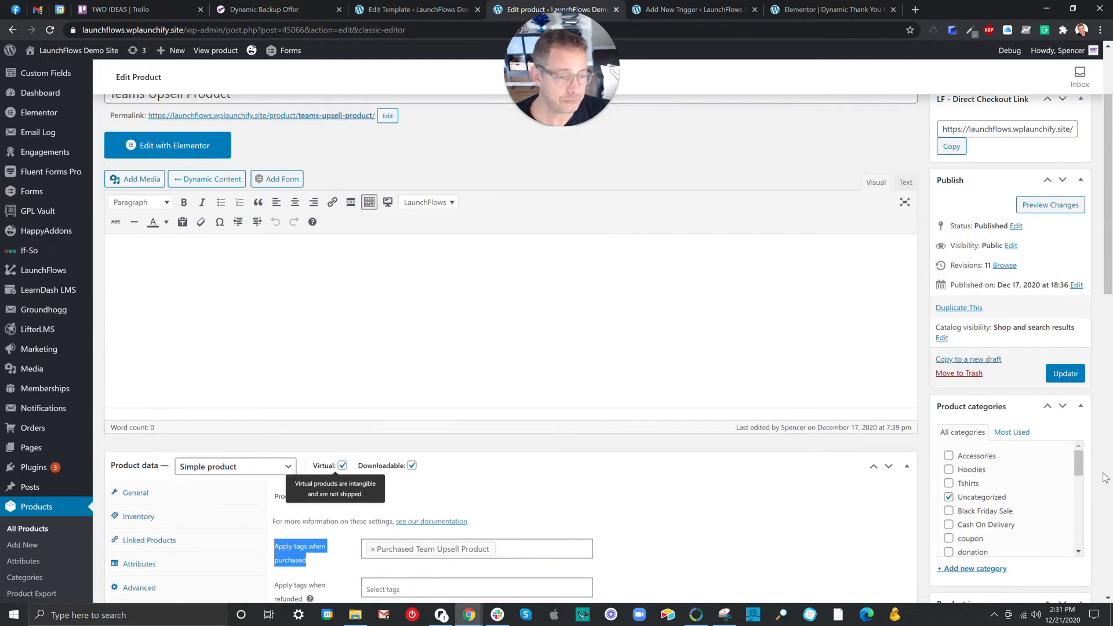
{"action": "left_click_drag", "start_coordinate": [1079, 419], "coordinate": [1079, 437]}
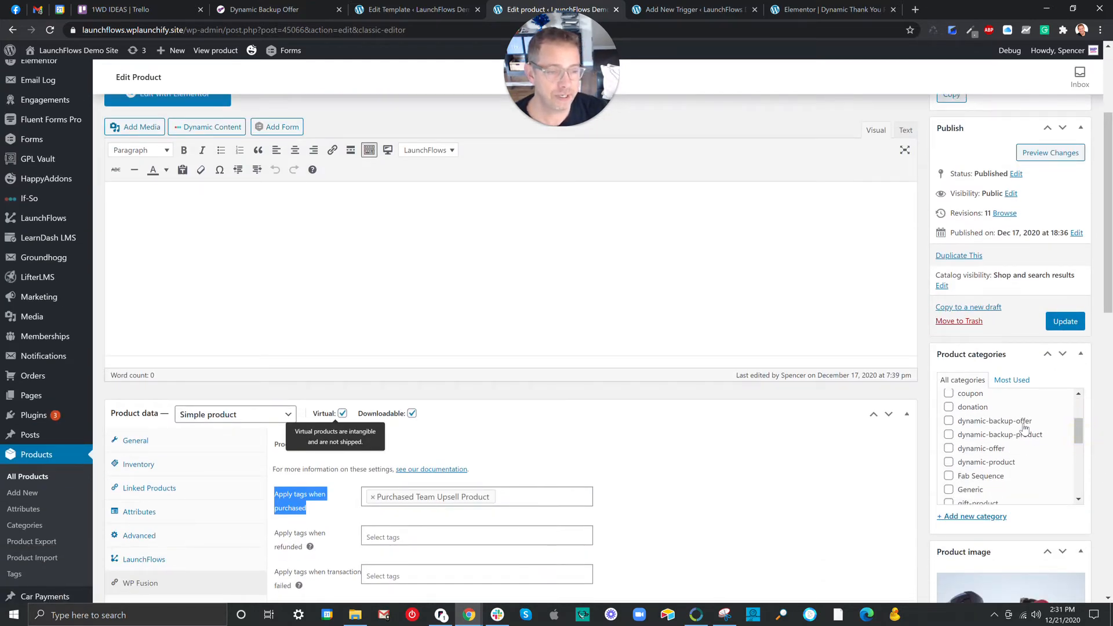
{"action": "left_click", "coordinate": [1024, 439]}
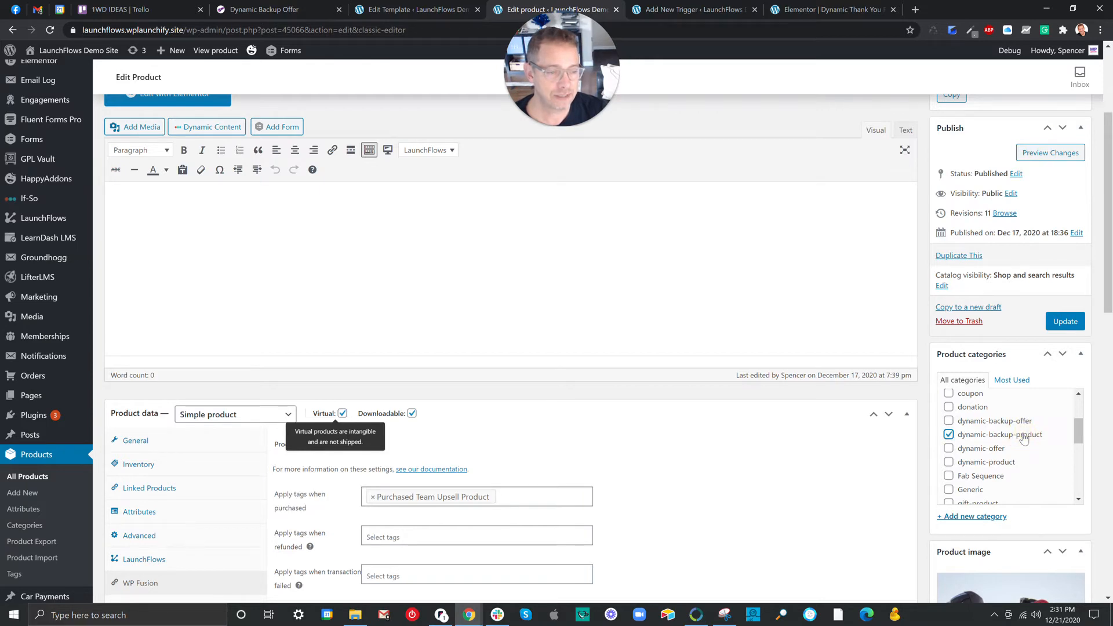
{"action": "left_click", "coordinate": [949, 448]}
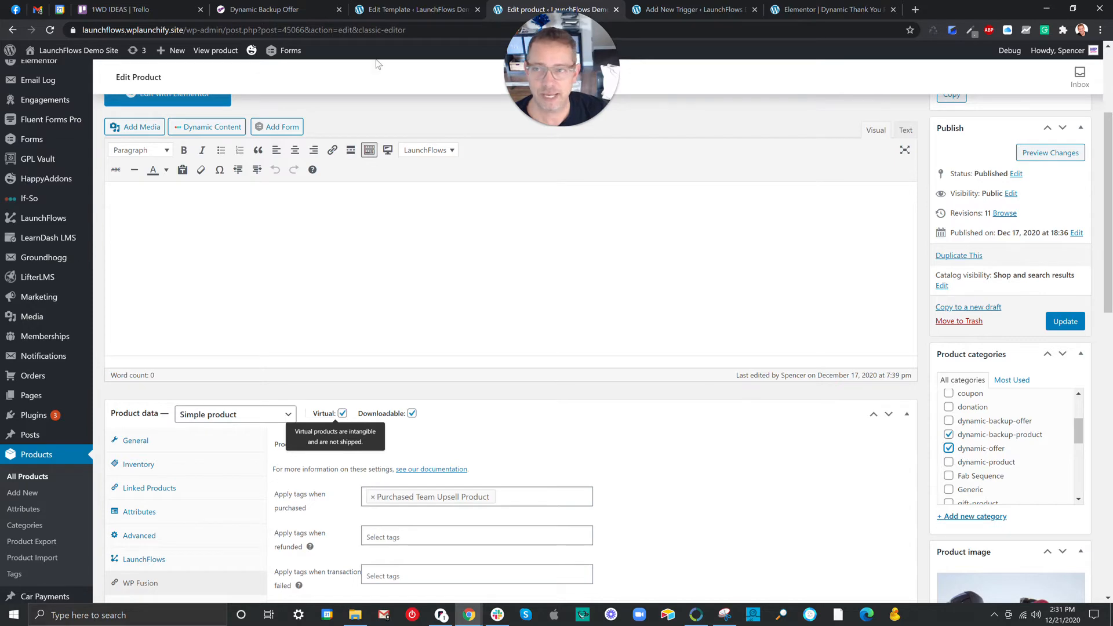
Step: Read through the Dynamic Backup Offer documentation on assigning the dynamic-offer product category and CSS class
{"action": "left_click", "coordinate": [272, 9]}
{"action": "scroll", "coordinate": [450, 255], "scroll_direction": "down", "scroll_amount": 8}
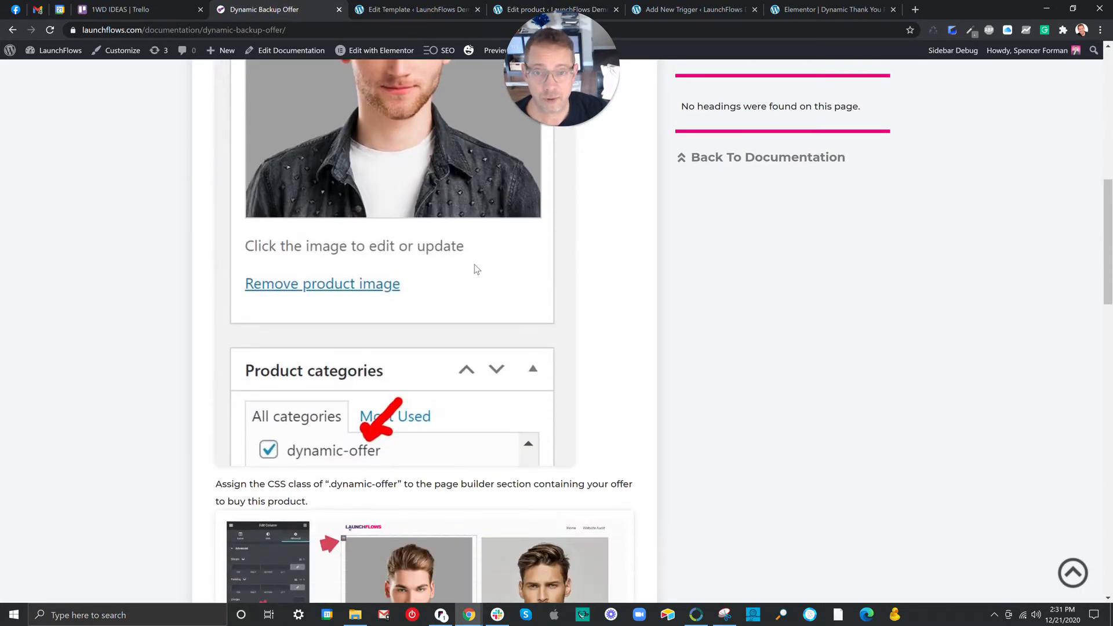
{"action": "scroll", "coordinate": [474, 266], "scroll_direction": "down", "scroll_amount": 2}
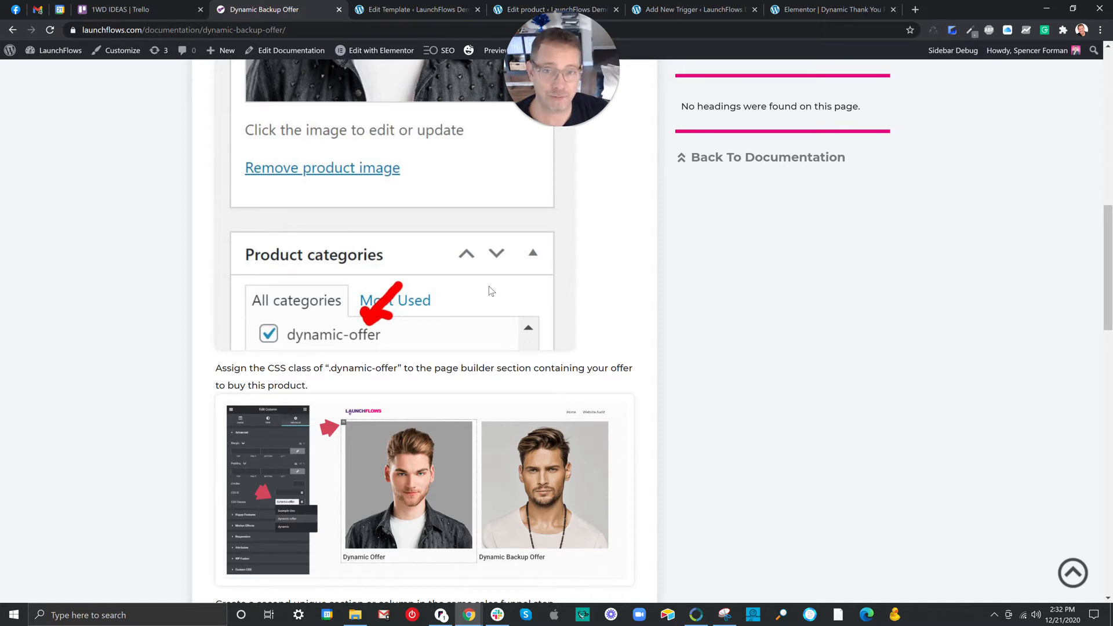
{"action": "scroll", "coordinate": [489, 290], "scroll_direction": "down", "scroll_amount": 4}
{"action": "scroll", "coordinate": [487, 333], "scroll_direction": "down", "scroll_amount": 3}
{"action": "scroll", "coordinate": [486, 335], "scroll_direction": "up", "scroll_amount": 8}
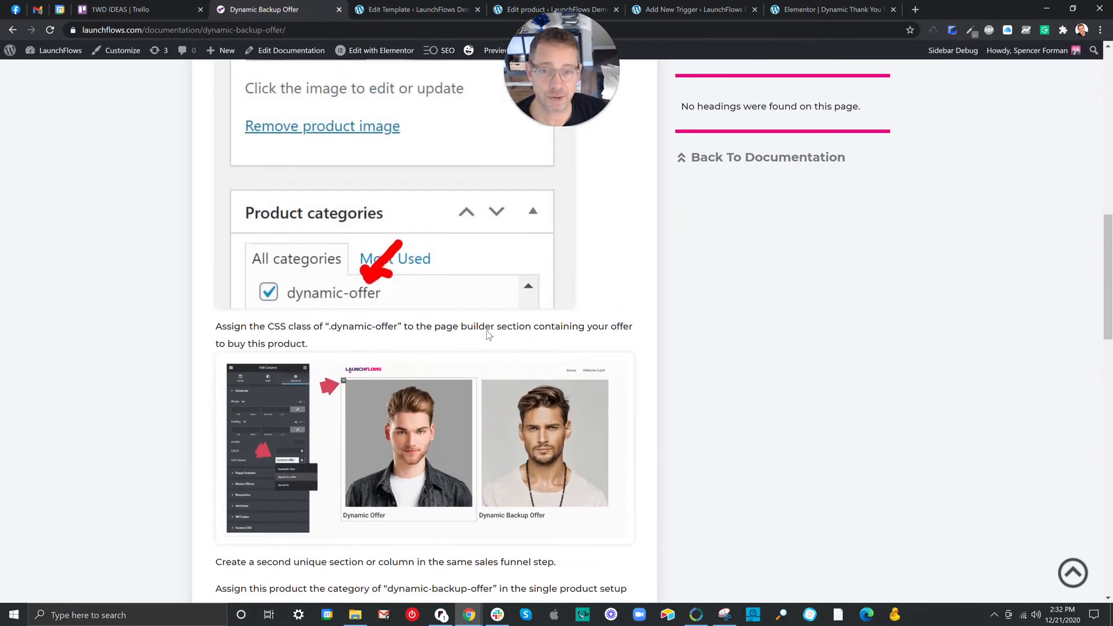
{"action": "scroll", "coordinate": [487, 331], "scroll_direction": "up", "scroll_amount": 9}
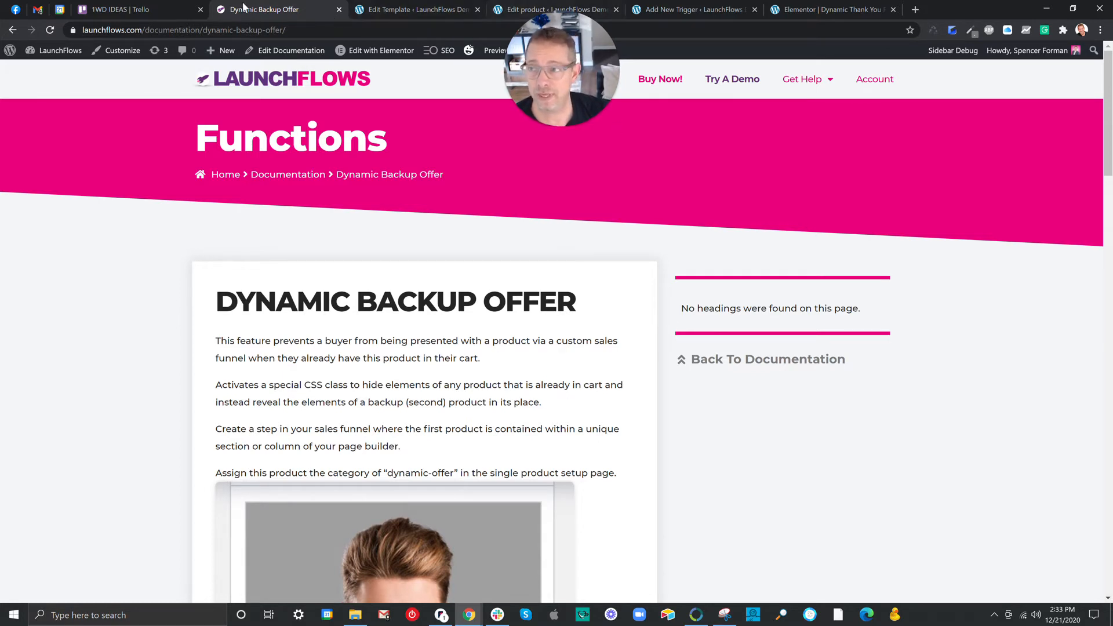
Step: Set the Version A condition of the Thank You Page Dynamic Upsell trigger to WC - Product in Cart, Is, $299 Course Library
{"action": "left_click", "coordinate": [712, 9]}
{"action": "scroll", "coordinate": [334, 232], "scroll_direction": "up", "scroll_amount": 3}
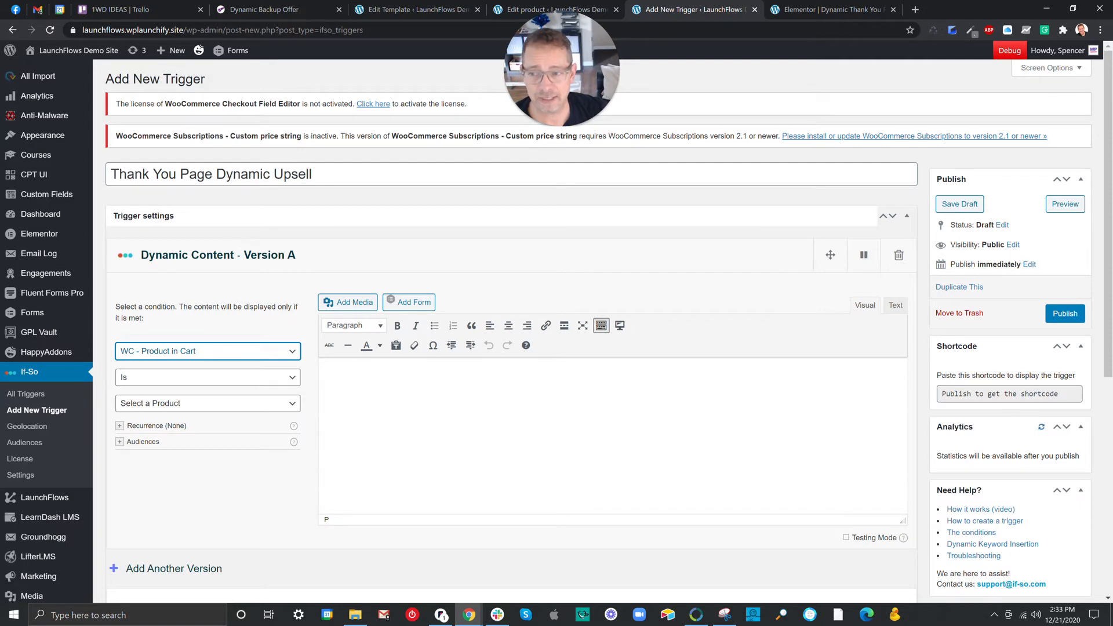
{"action": "left_click_drag", "start_coordinate": [313, 174], "coordinate": [111, 174]}
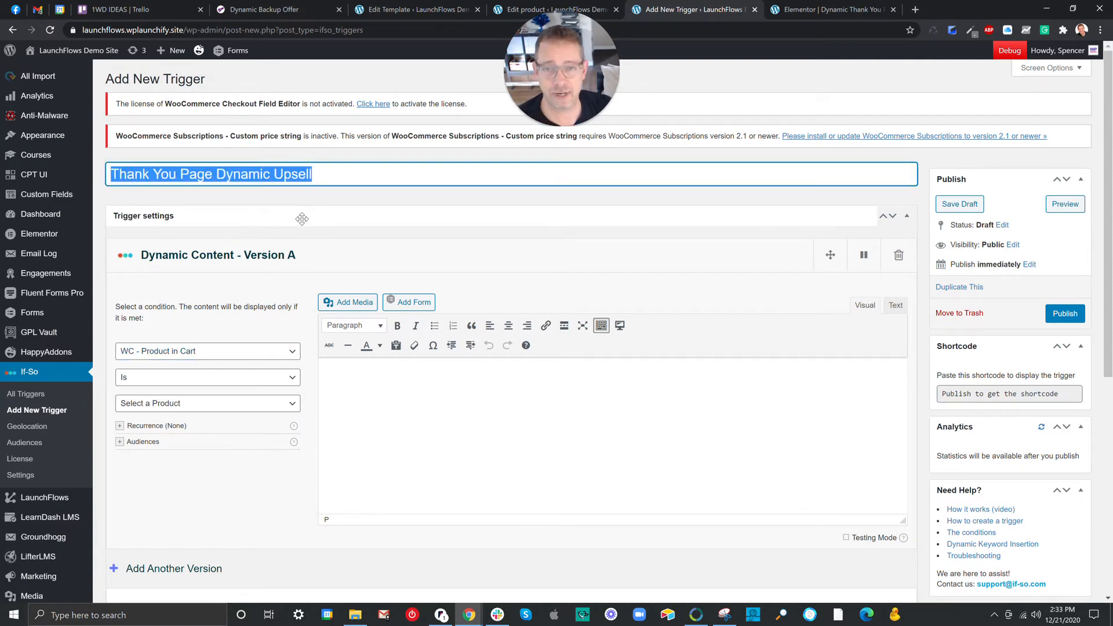
{"action": "scroll", "coordinate": [316, 242], "scroll_direction": "down", "scroll_amount": 2}
{"action": "left_click", "coordinate": [228, 236]}
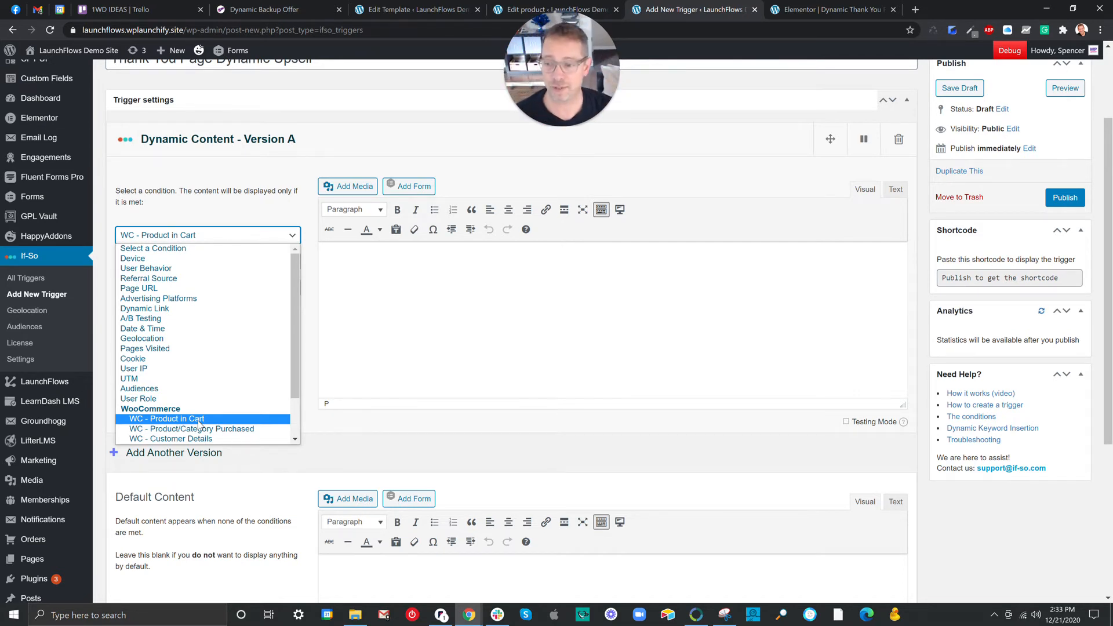
{"action": "left_click", "coordinate": [174, 419]}
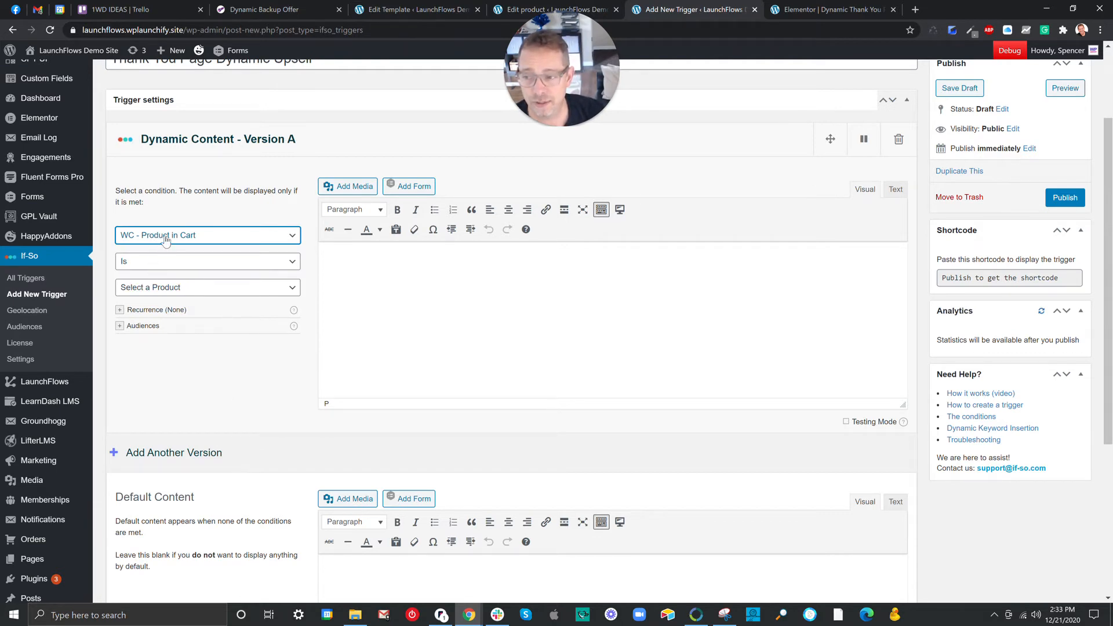
{"action": "left_click", "coordinate": [155, 290]}
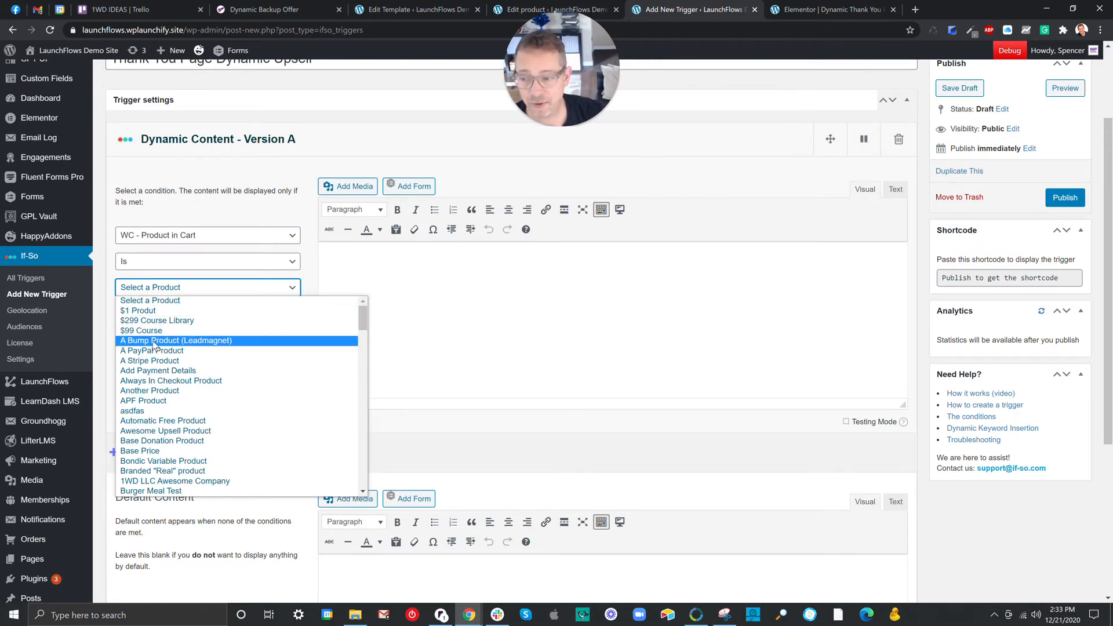
{"action": "left_click", "coordinate": [155, 320]}
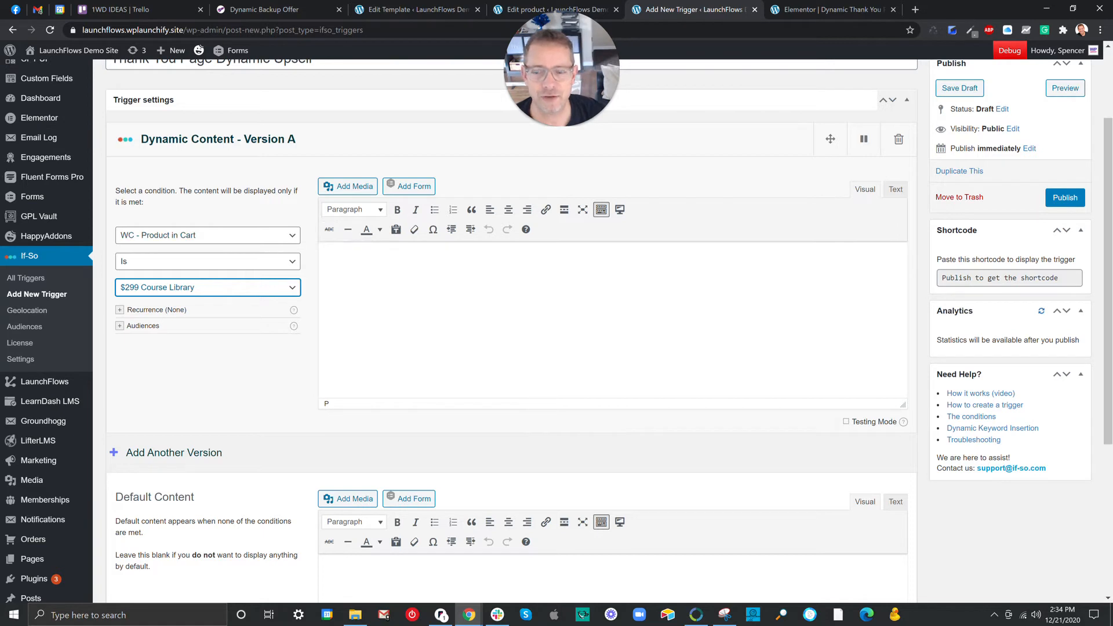
{"action": "left_click", "coordinate": [414, 272]}
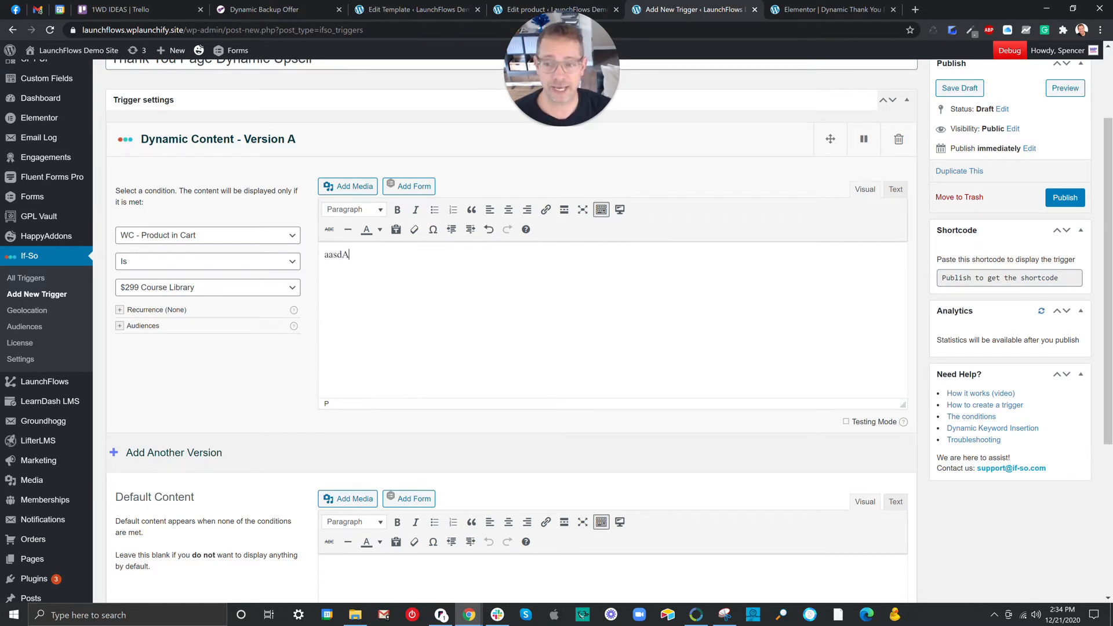
{"action": "key", "text": "ctrl+a"}
{"action": "key", "text": "BackSpace"}
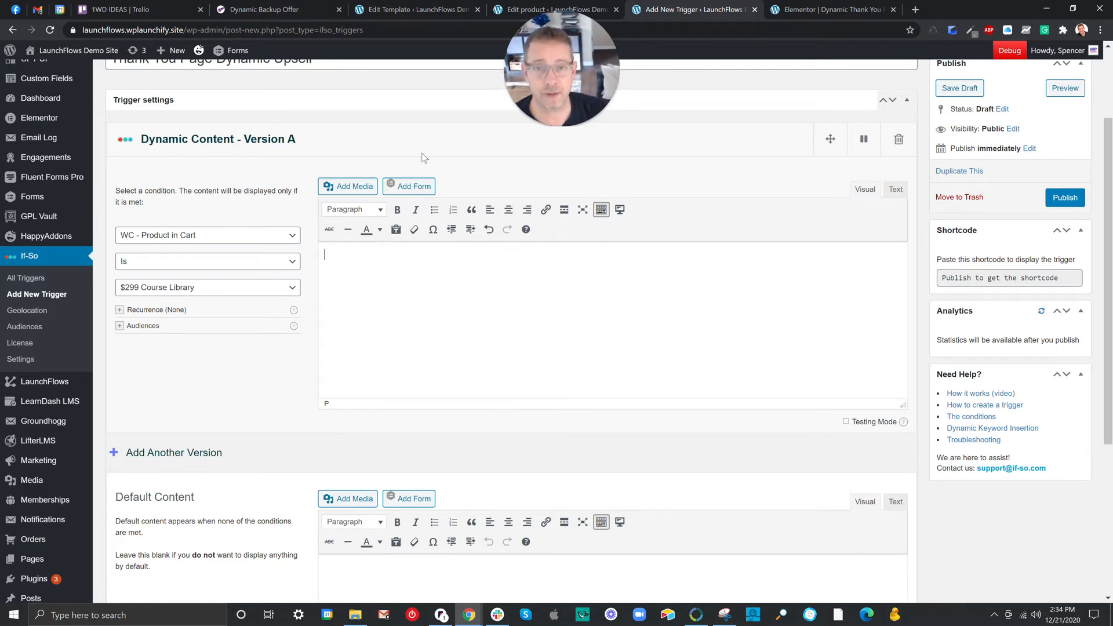
Step: Open the saved Product A template in Elementor and bring up its button's content settings to examine the link
{"action": "left_click", "coordinate": [414, 9]}
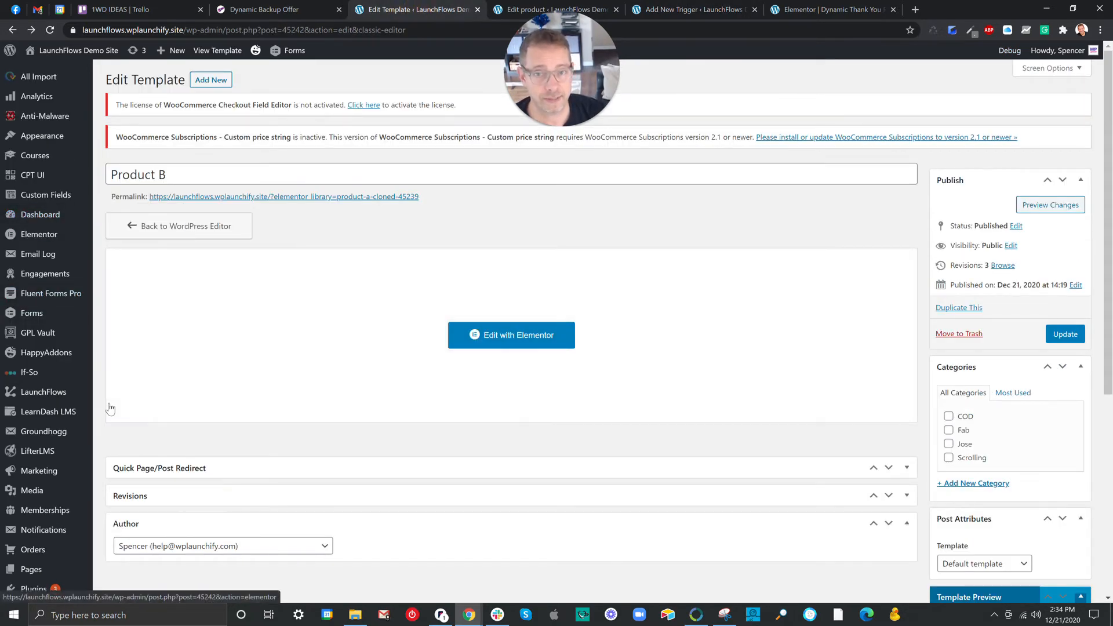
{"action": "scroll", "coordinate": [80, 434], "scroll_direction": "down", "scroll_amount": 4}
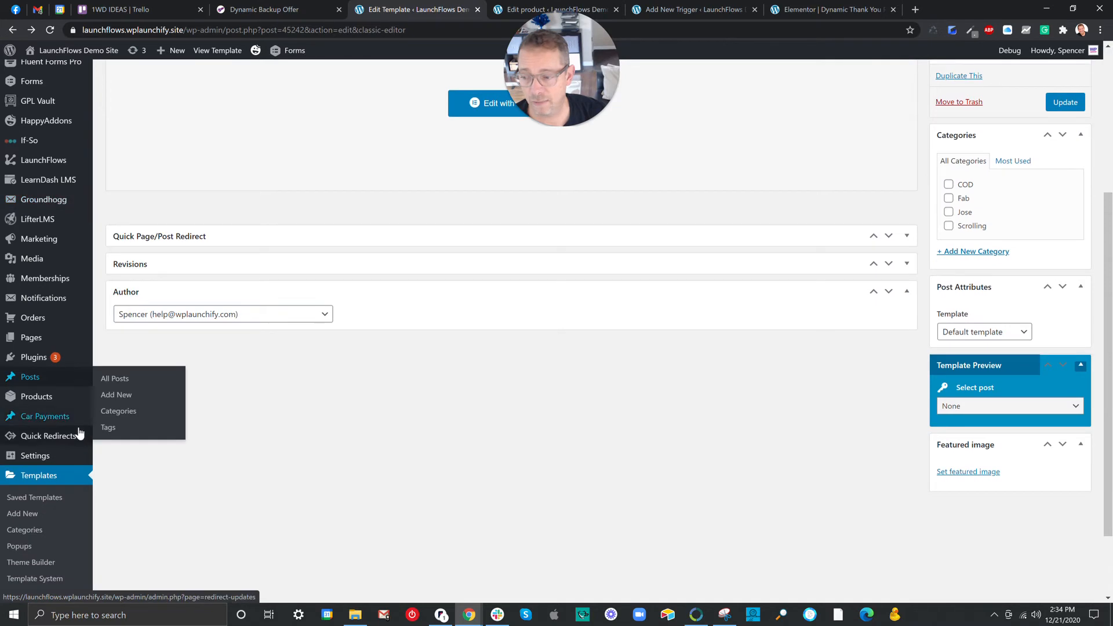
{"action": "left_click", "coordinate": [46, 497]}
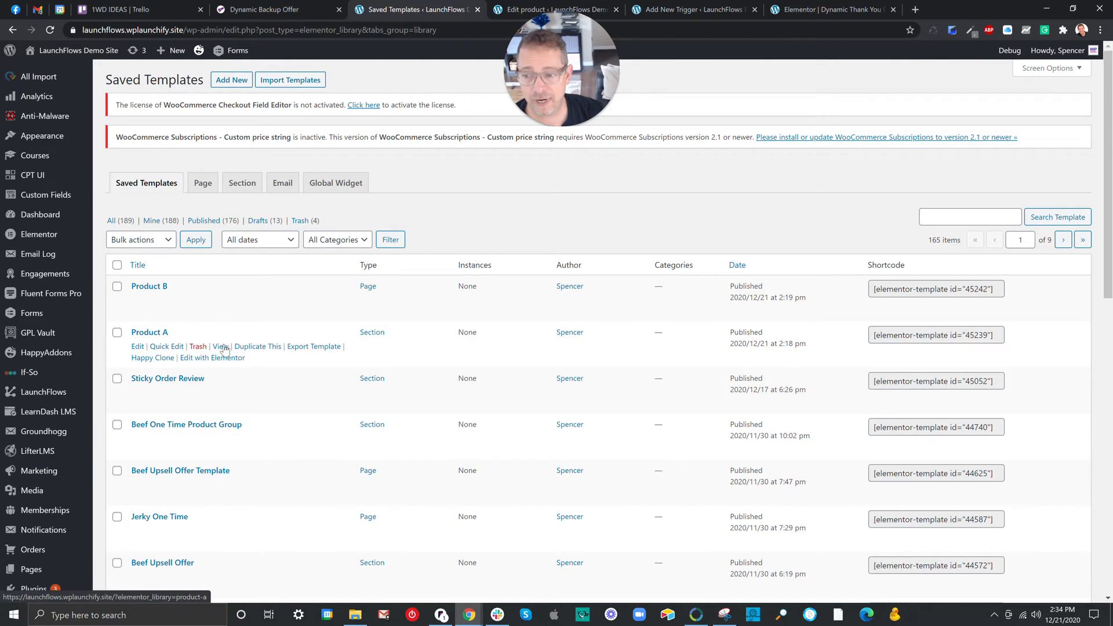
{"action": "left_click", "coordinate": [217, 357]}
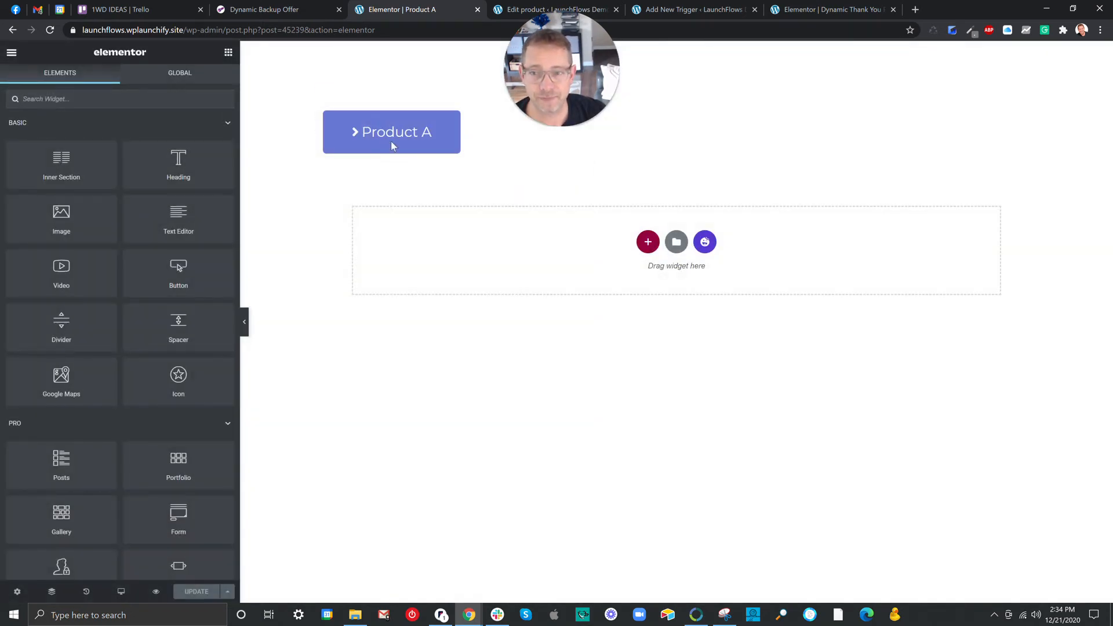
{"action": "left_click", "coordinate": [457, 125]}
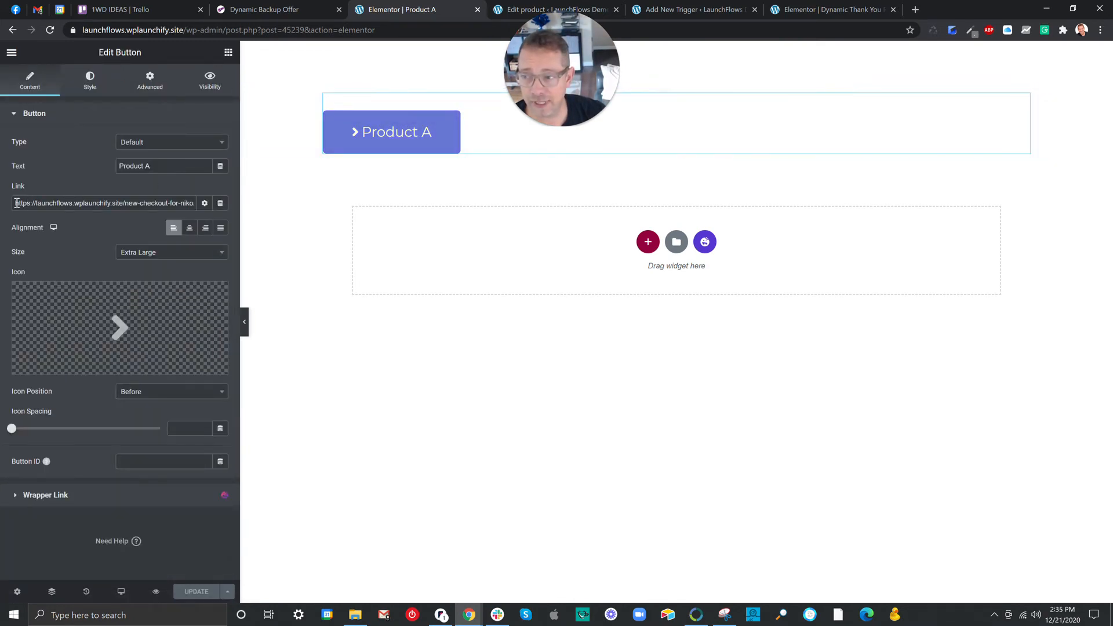
Step: Compare the Product A button's link with the direct checkout link of the Teams Upsell Product
{"action": "left_click_drag", "start_coordinate": [16, 203], "coordinate": [204, 213]}
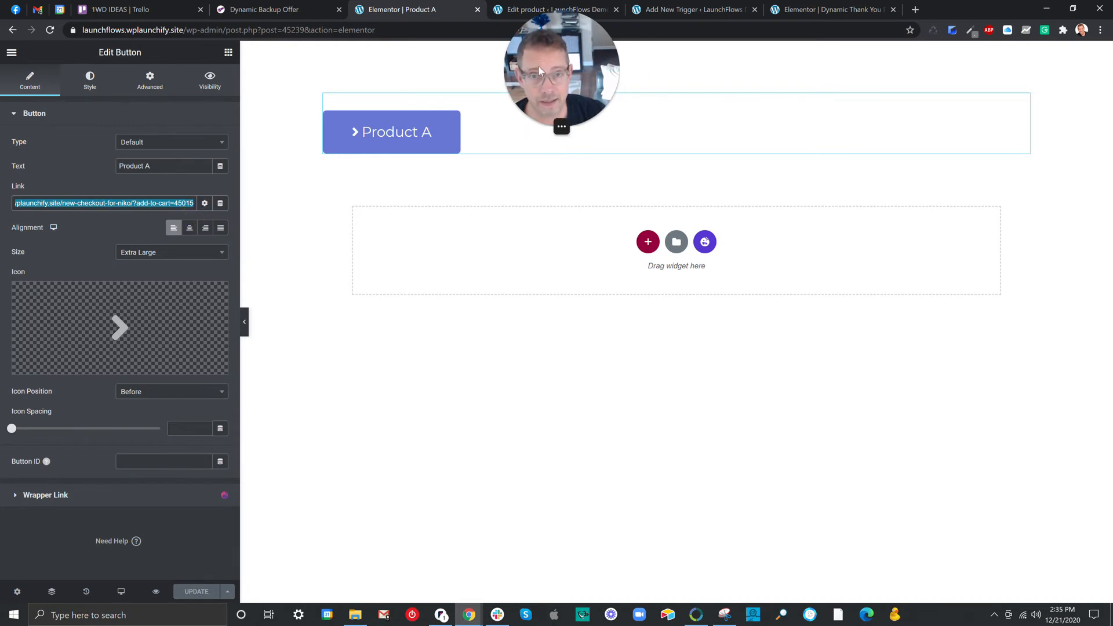
{"action": "left_click", "coordinate": [524, 13]}
{"action": "scroll", "coordinate": [208, 206], "scroll_direction": "up", "scroll_amount": 3}
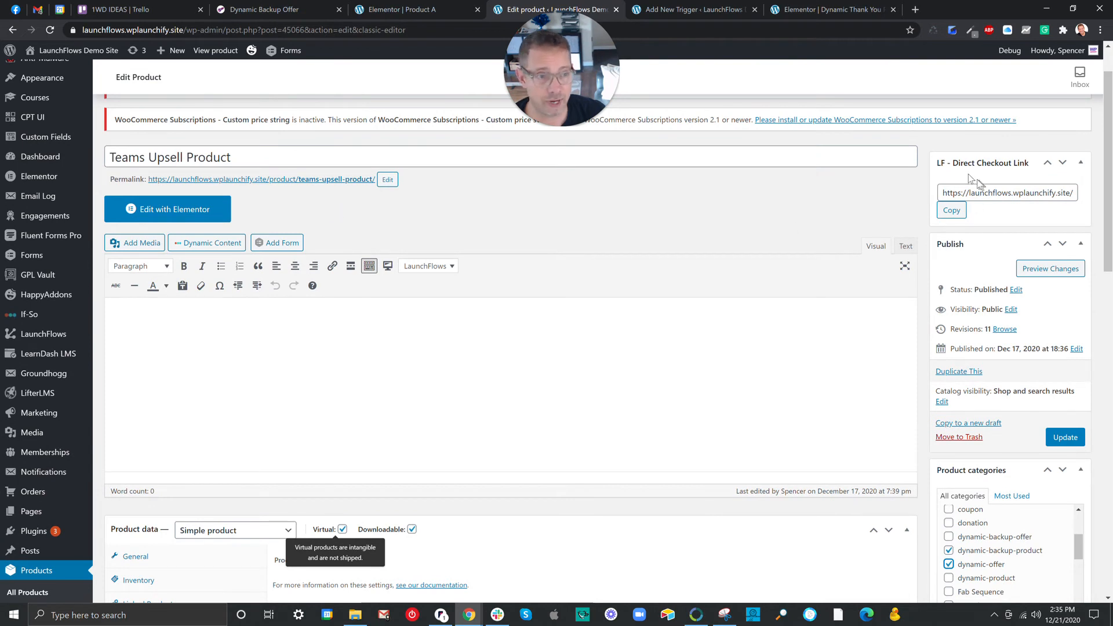
{"action": "left_click", "coordinate": [952, 193]}
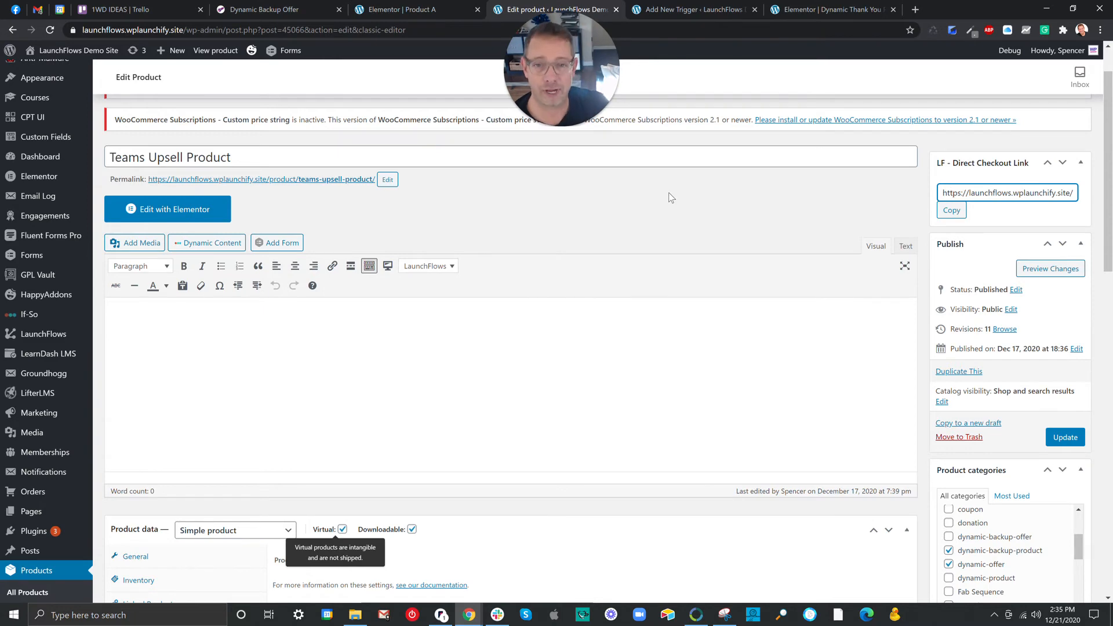
{"action": "left_click", "coordinate": [435, 8]}
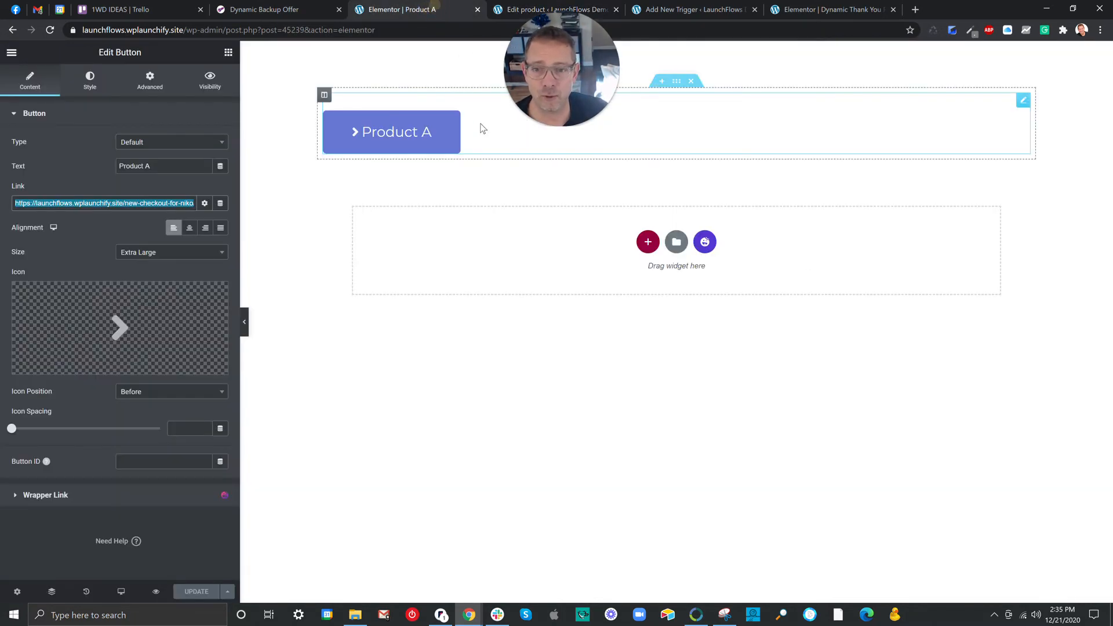
Step: Leave the Product A template's editor for the saved templates list and copy the Product A template's shortcode
{"action": "left_click", "coordinate": [11, 52]}
{"action": "left_click", "coordinate": [11, 53]}
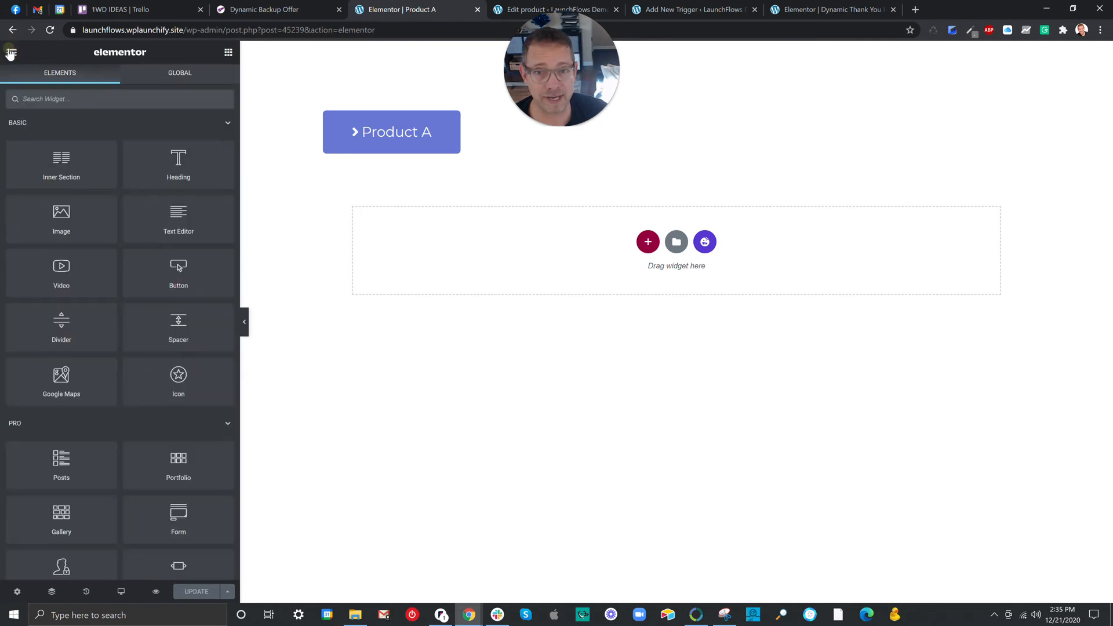
{"action": "left_click", "coordinate": [10, 53]}
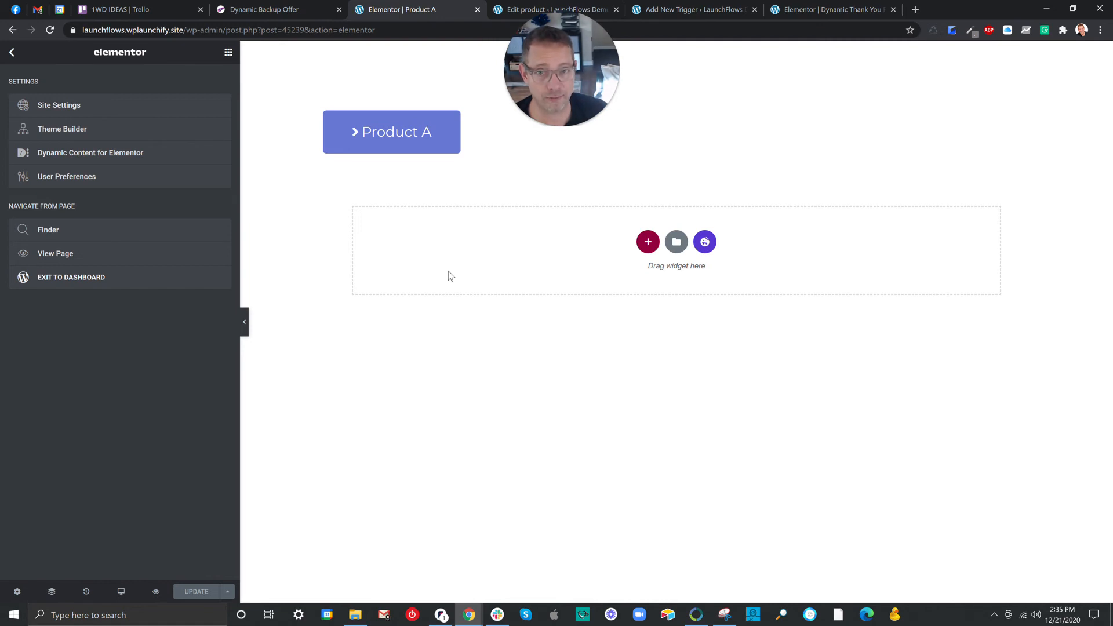
{"action": "left_click", "coordinate": [12, 30]}
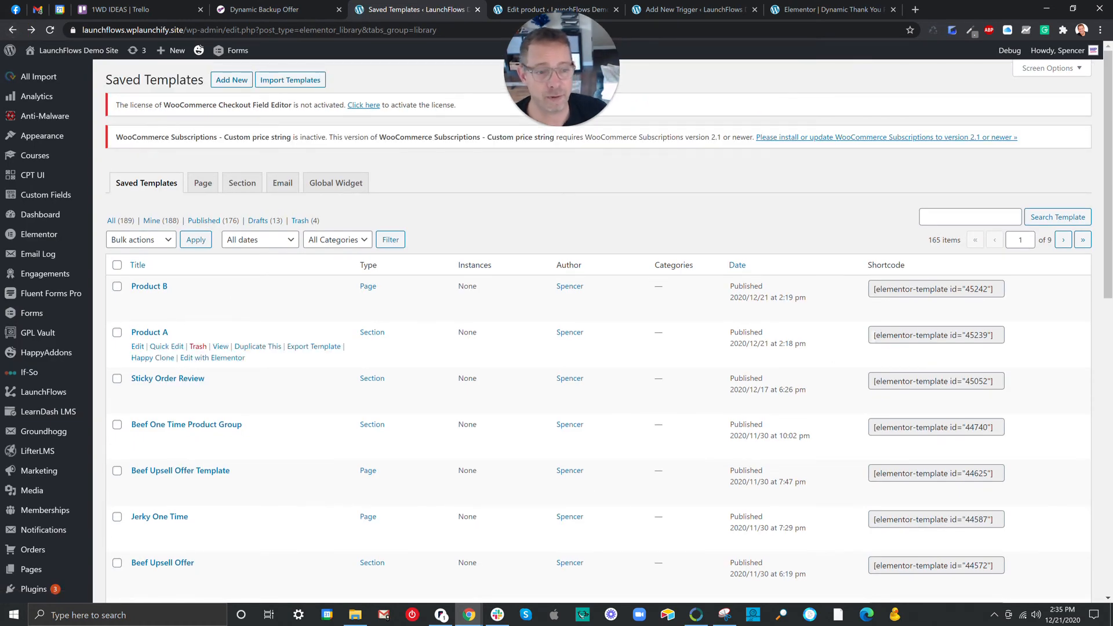
{"action": "left_click", "coordinate": [956, 335]}
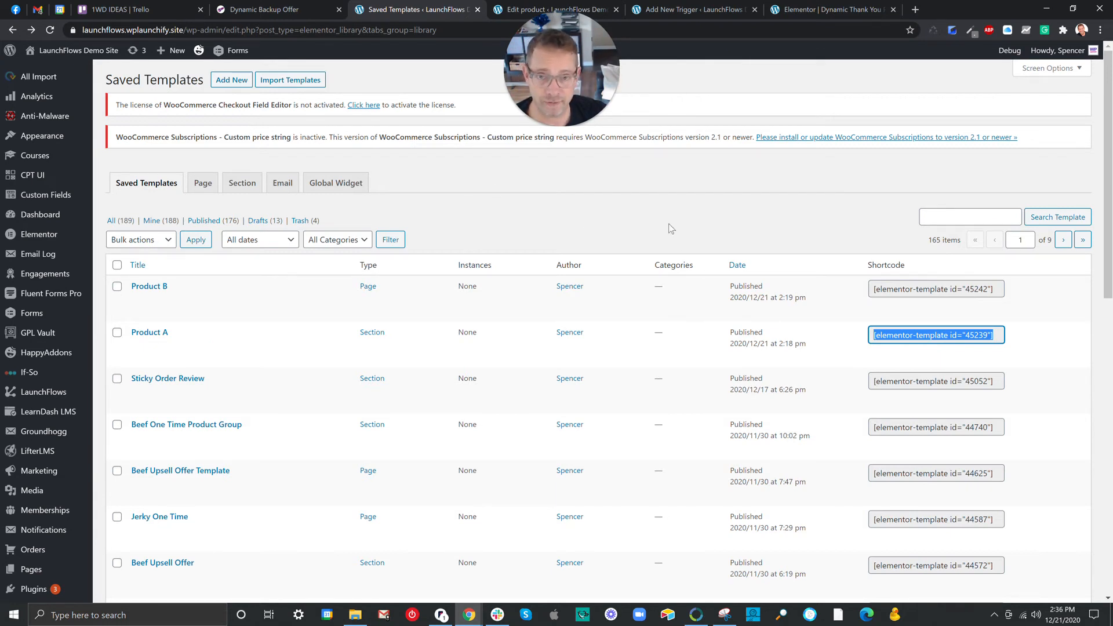
{"action": "left_click", "coordinate": [883, 335]}
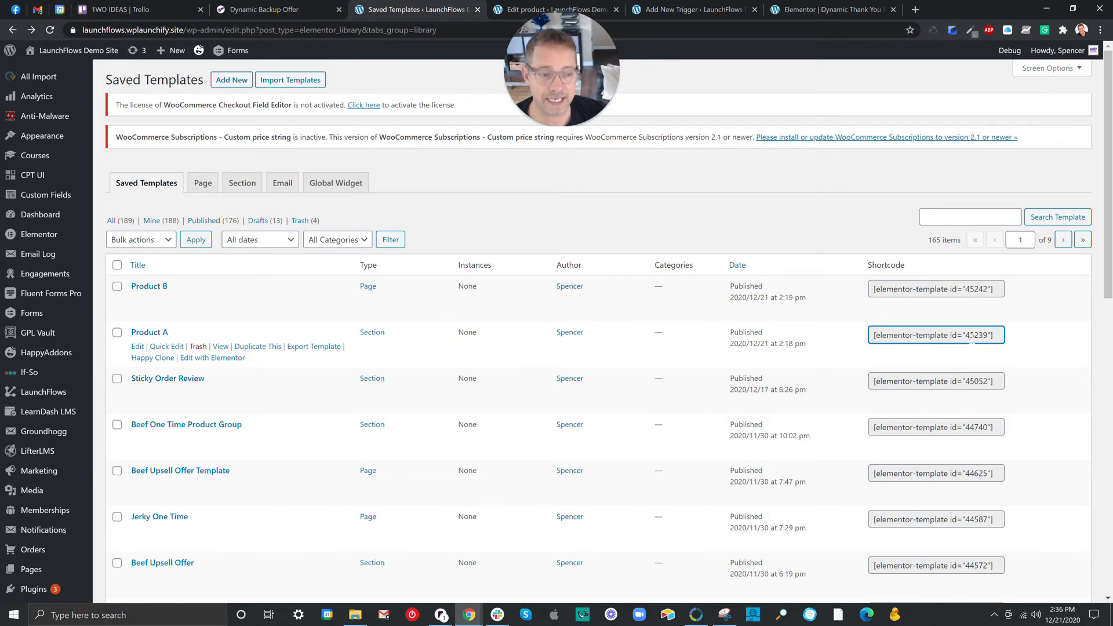
{"action": "left_click_drag", "start_coordinate": [972, 335], "coordinate": [855, 330]}
{"action": "key", "text": "ctrl+c"}
{"action": "left_click", "coordinate": [1000, 335]}
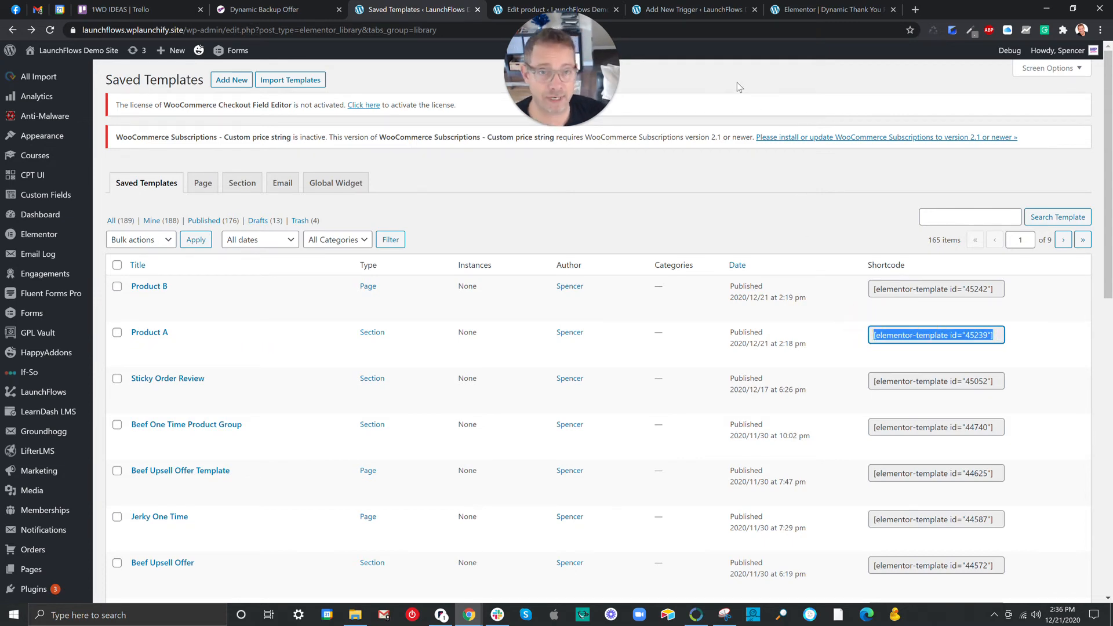
Step: Paste the shortcode [elementor-template id="45239"] into the Version A content of the Thank You Page Dynamic Upsell trigger
{"action": "left_click", "coordinate": [668, 8]}
{"action": "right_click", "coordinate": [356, 262]}
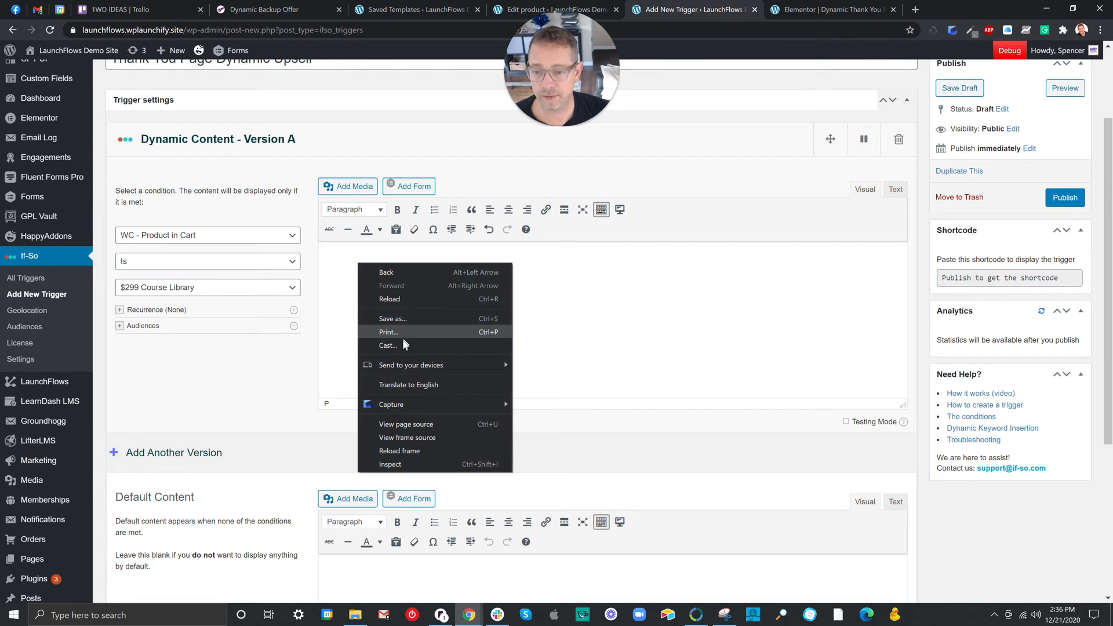
{"action": "left_click", "coordinate": [556, 309]}
{"action": "key", "text": "ctrl+v"}
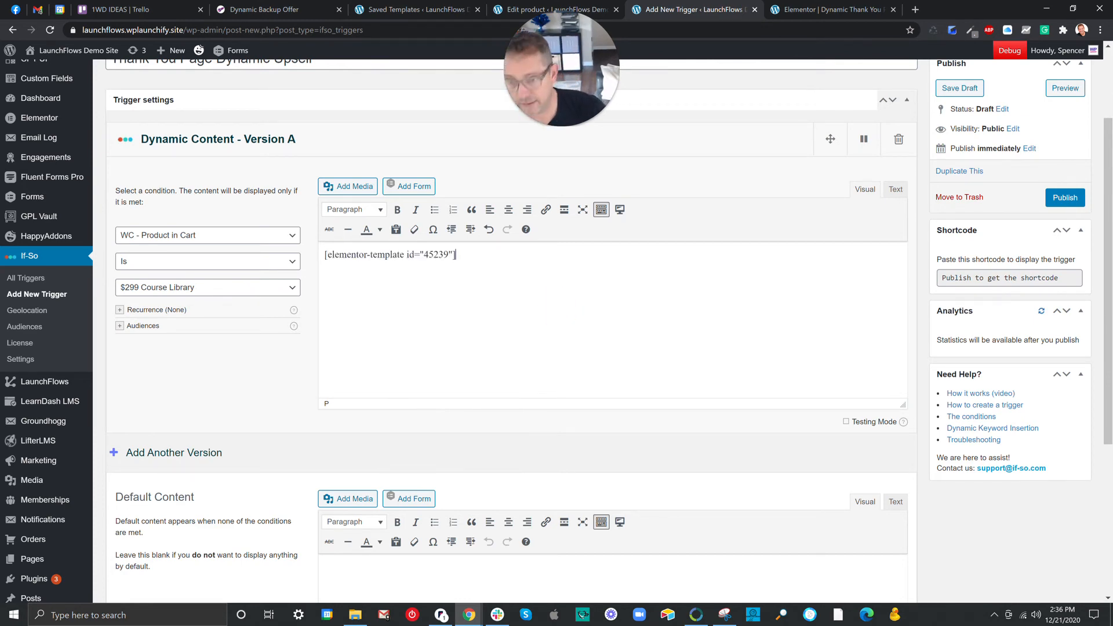
Step: Copy the Product B template's shortcode [elementor-template id="45242"] from the saved templates and paste it into the trigger's Default Content
{"action": "left_click", "coordinate": [430, 10]}
{"action": "left_click", "coordinate": [918, 291]}
{"action": "key", "text": "ctrl+c"}
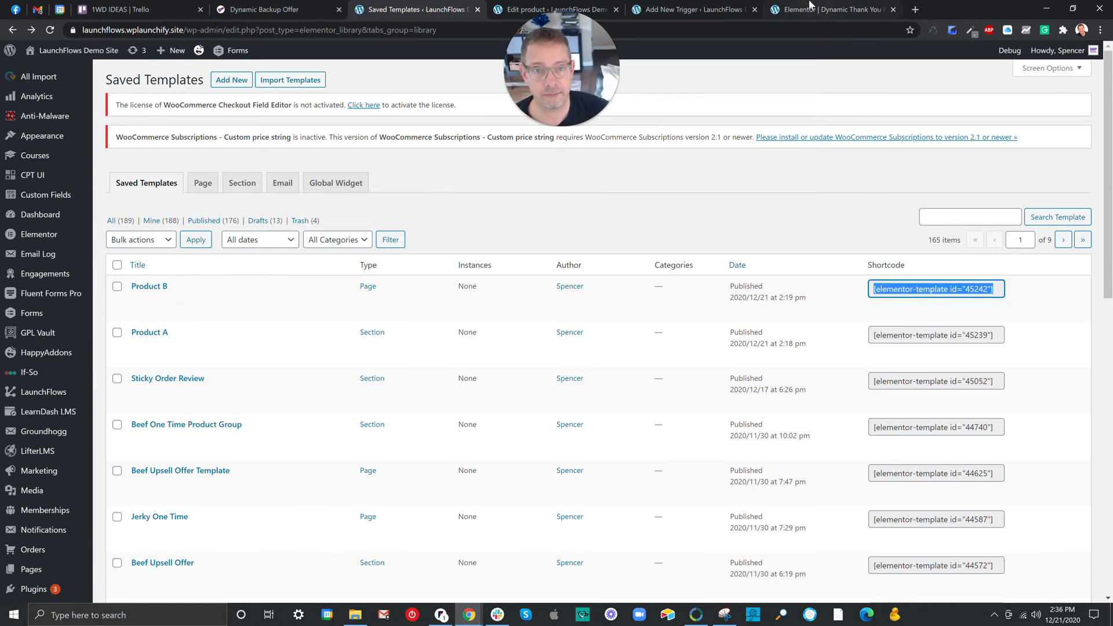
{"action": "left_click", "coordinate": [689, 8]}
{"action": "scroll", "coordinate": [599, 371], "scroll_direction": "down", "scroll_amount": 3}
{"action": "left_click", "coordinate": [572, 447]}
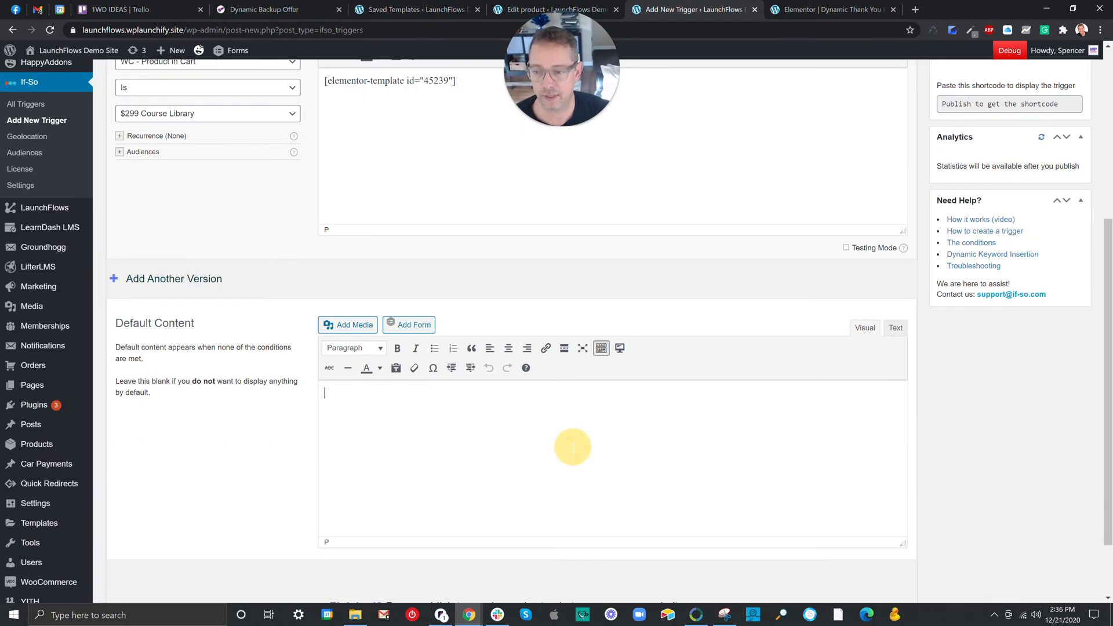
{"action": "key", "text": "ctrl+v"}
Step: Review the trigger's Version A and default contents, publish the trigger and select its display shortcode
{"action": "scroll", "coordinate": [303, 360], "scroll_direction": "up", "scroll_amount": 6}
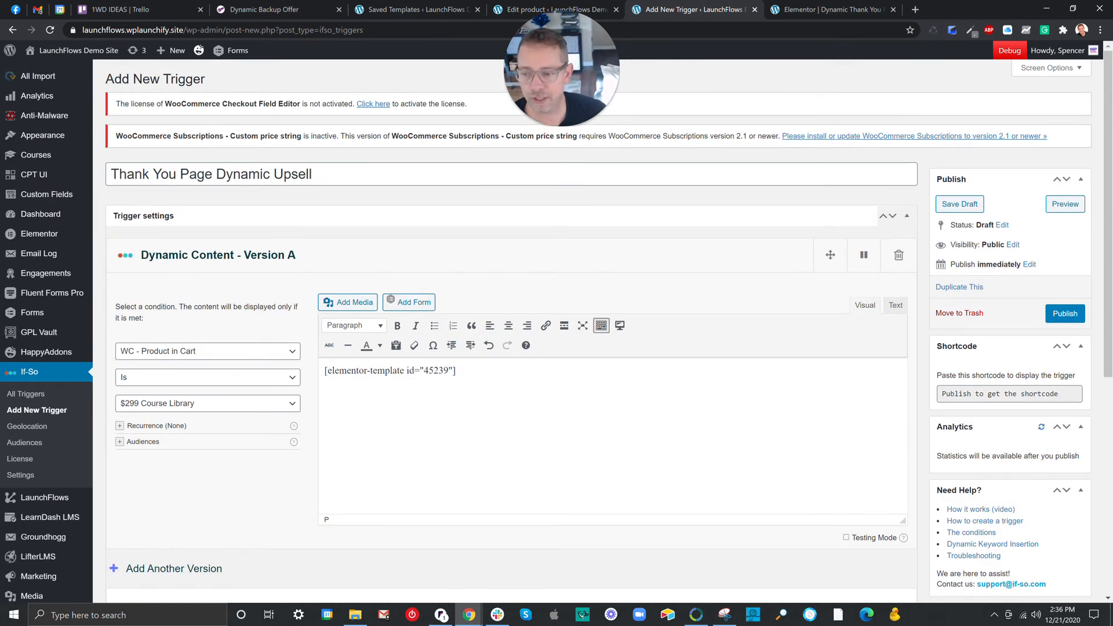
{"action": "scroll", "coordinate": [304, 360], "scroll_direction": "down", "scroll_amount": 2}
{"action": "scroll", "coordinate": [265, 345], "scroll_direction": "down", "scroll_amount": 1}
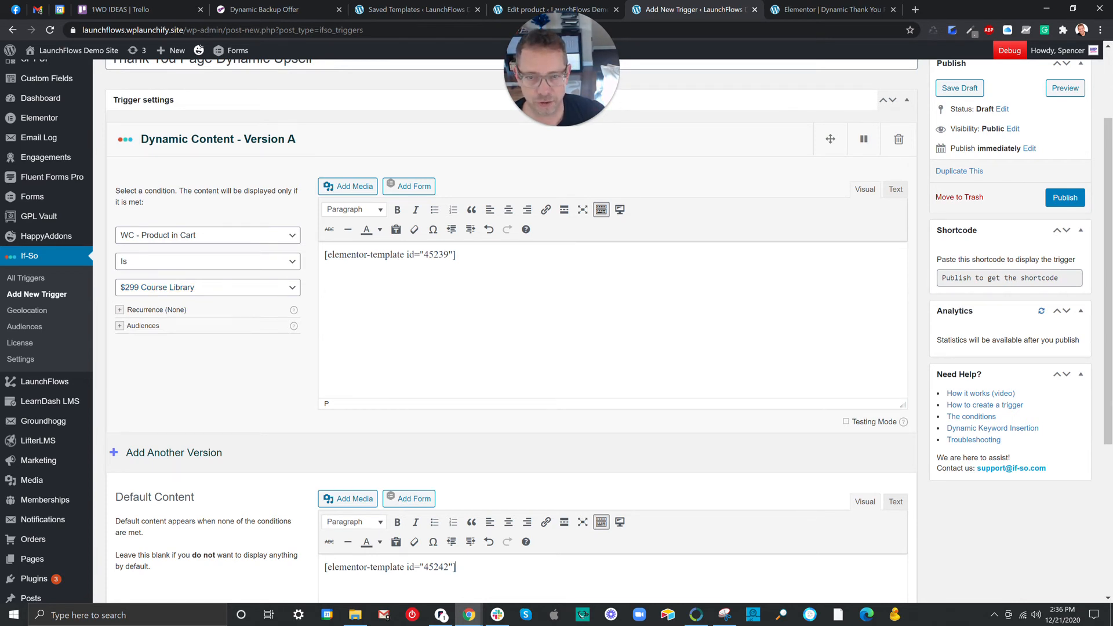
{"action": "scroll", "coordinate": [504, 330], "scroll_direction": "down", "scroll_amount": 4}
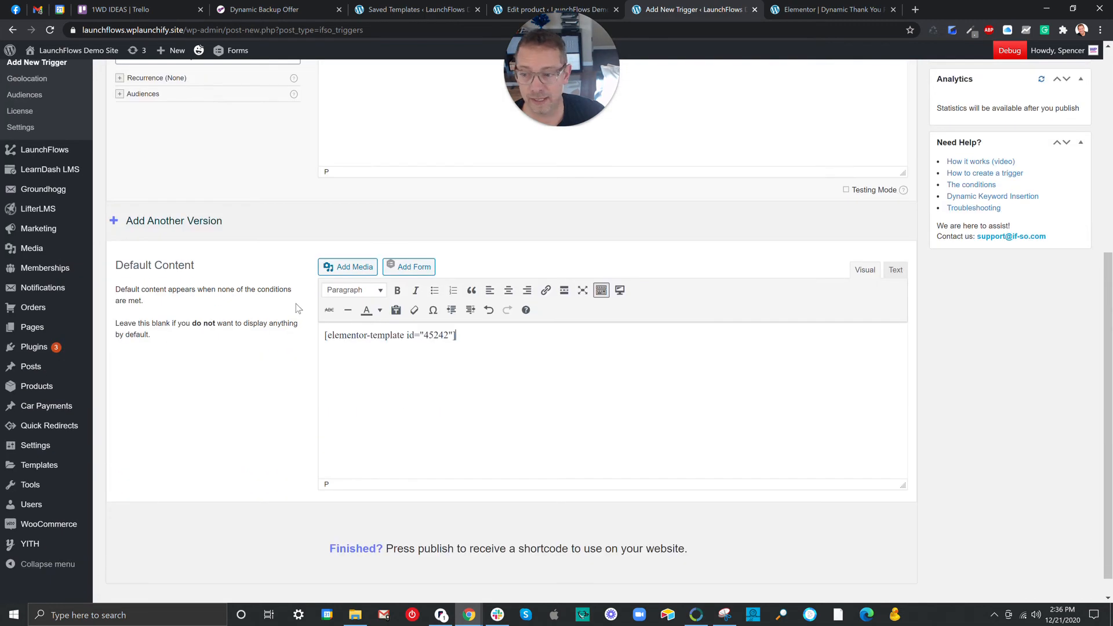
{"action": "scroll", "coordinate": [744, 350], "scroll_direction": "up", "scroll_amount": 6}
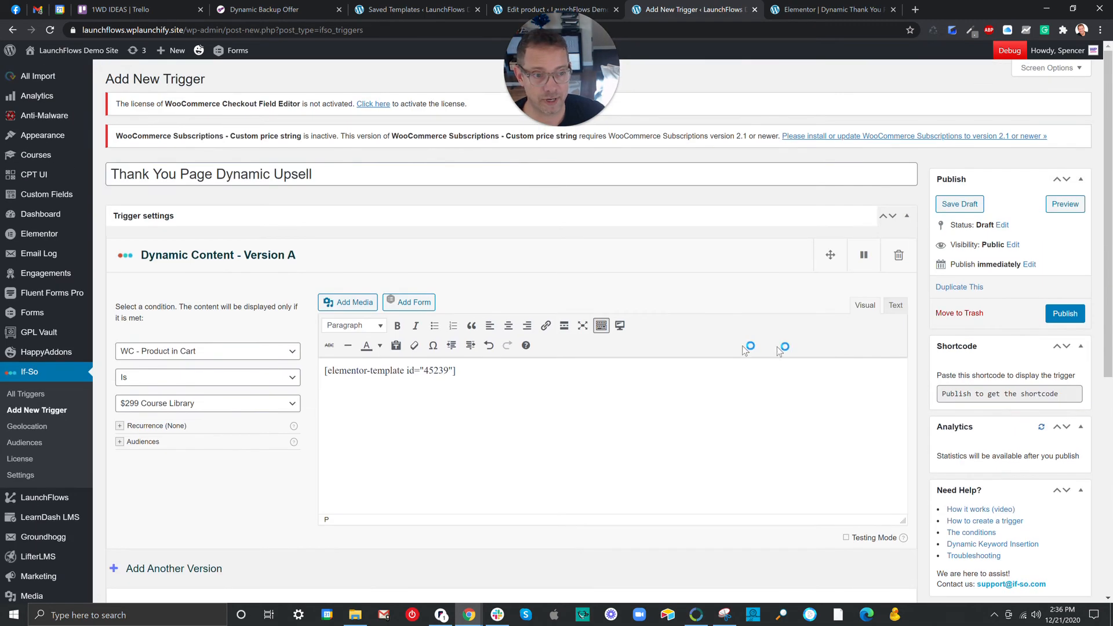
{"action": "left_click", "coordinate": [1054, 314]}
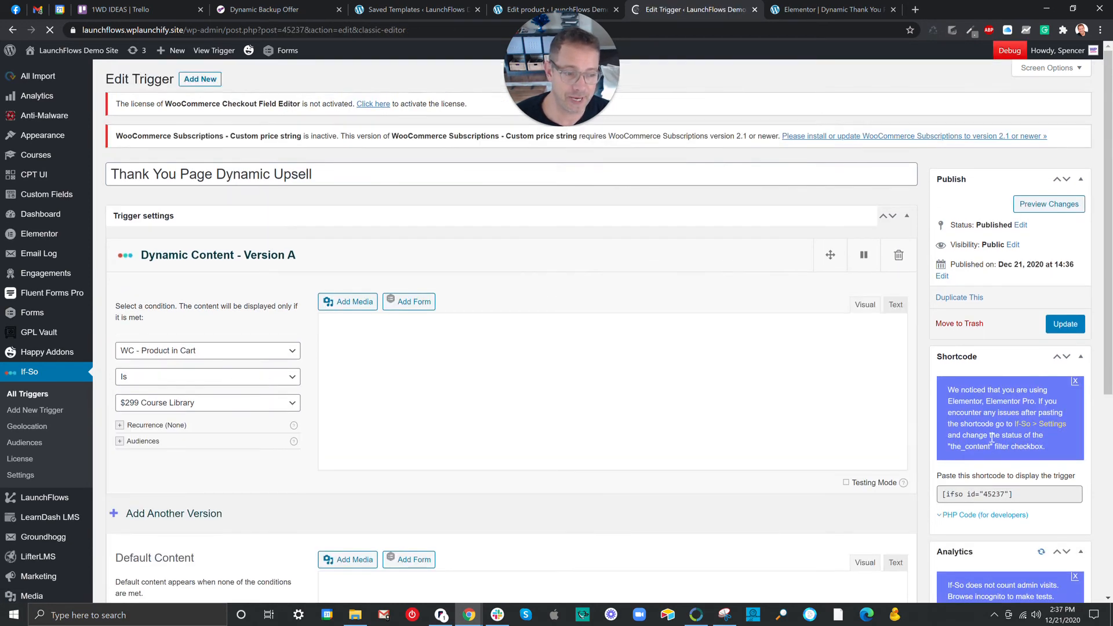
{"action": "scroll", "coordinate": [995, 437], "scroll_direction": "down", "scroll_amount": 1}
{"action": "left_click", "coordinate": [1022, 436]}
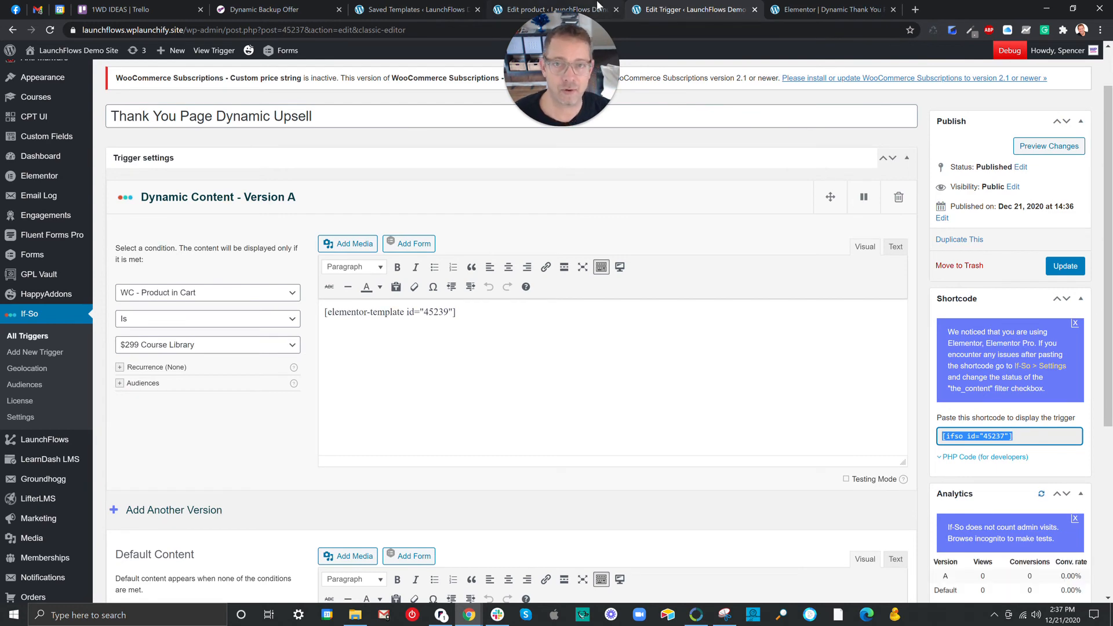
Step: Delete the Product A and Product B buttons from the Dynamic Thank You page in Elementor
{"action": "left_click", "coordinate": [810, 10]}
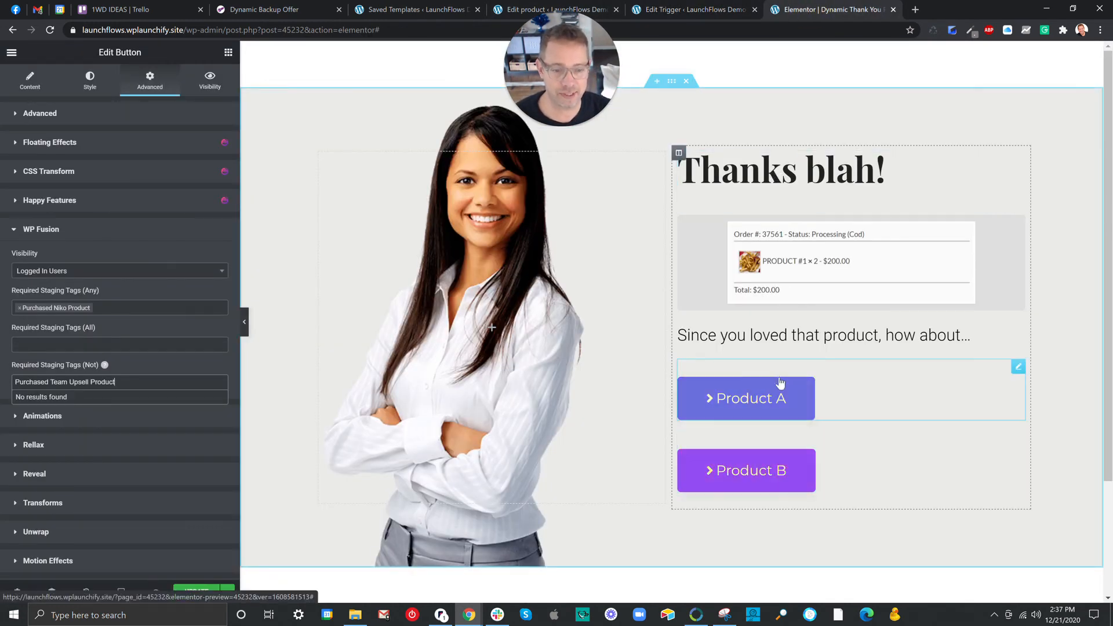
{"action": "right_click", "coordinate": [1019, 374]}
{"action": "left_click", "coordinate": [1018, 576]}
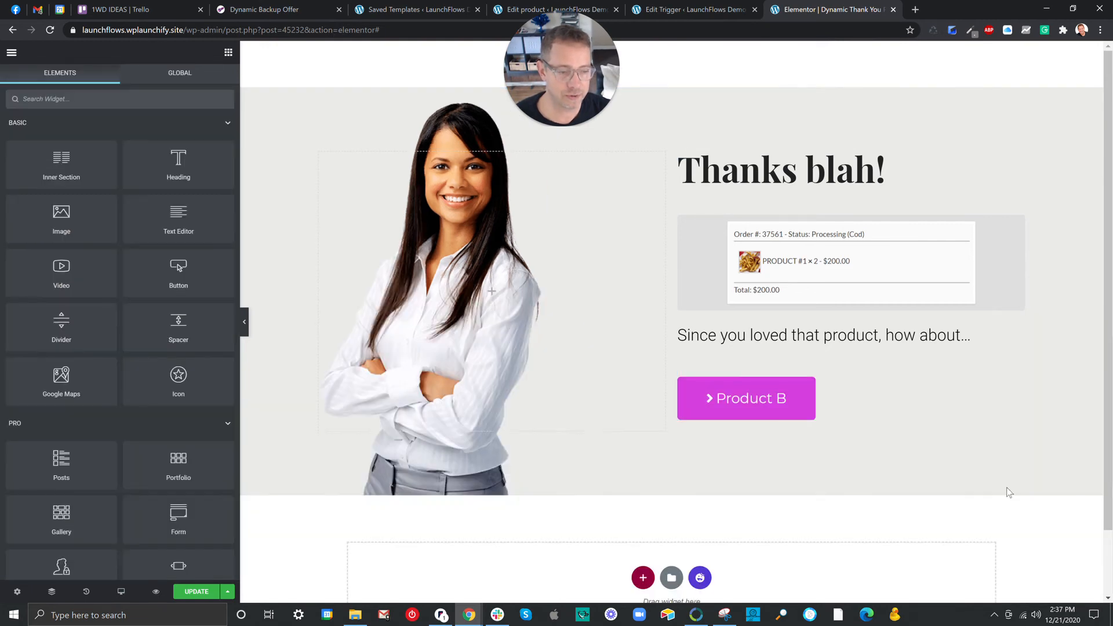
{"action": "right_click", "coordinate": [1019, 374]}
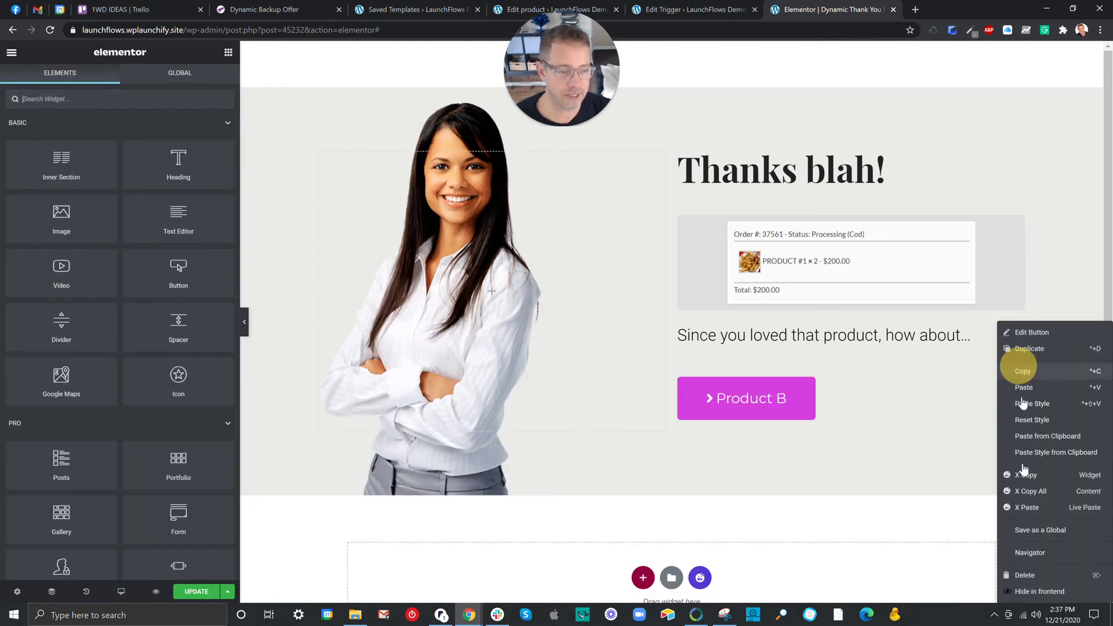
{"action": "left_click", "coordinate": [1034, 575]}
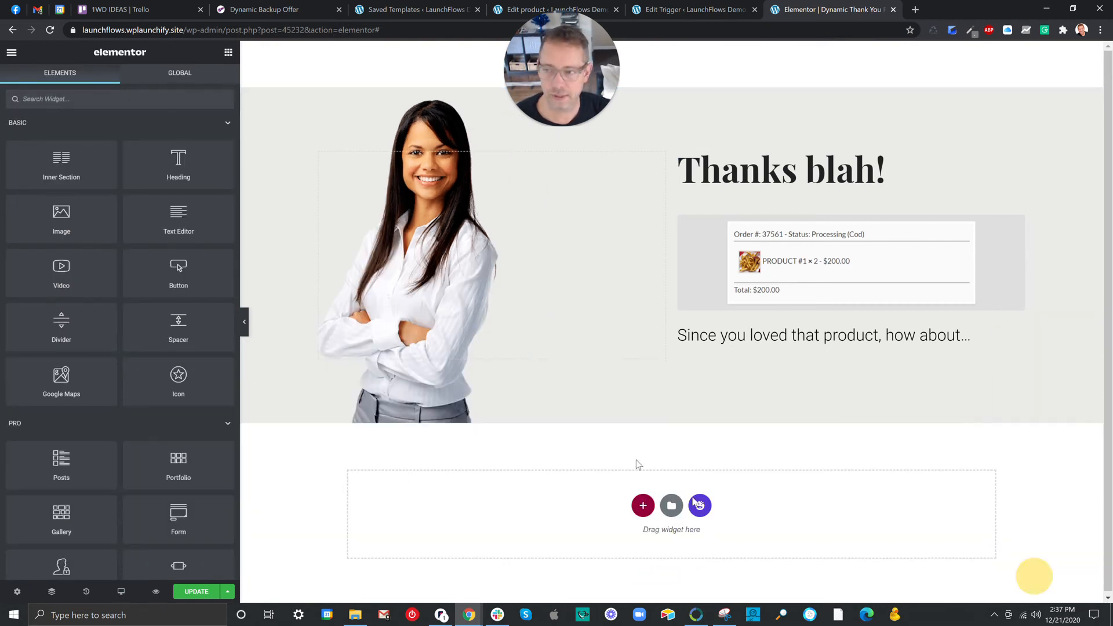
Step: Find the If-So Dynamic Content widget and place it below the "Since you loved that product, how about..." text
{"action": "left_click", "coordinate": [172, 98]}
{"action": "type", "text": "if"}
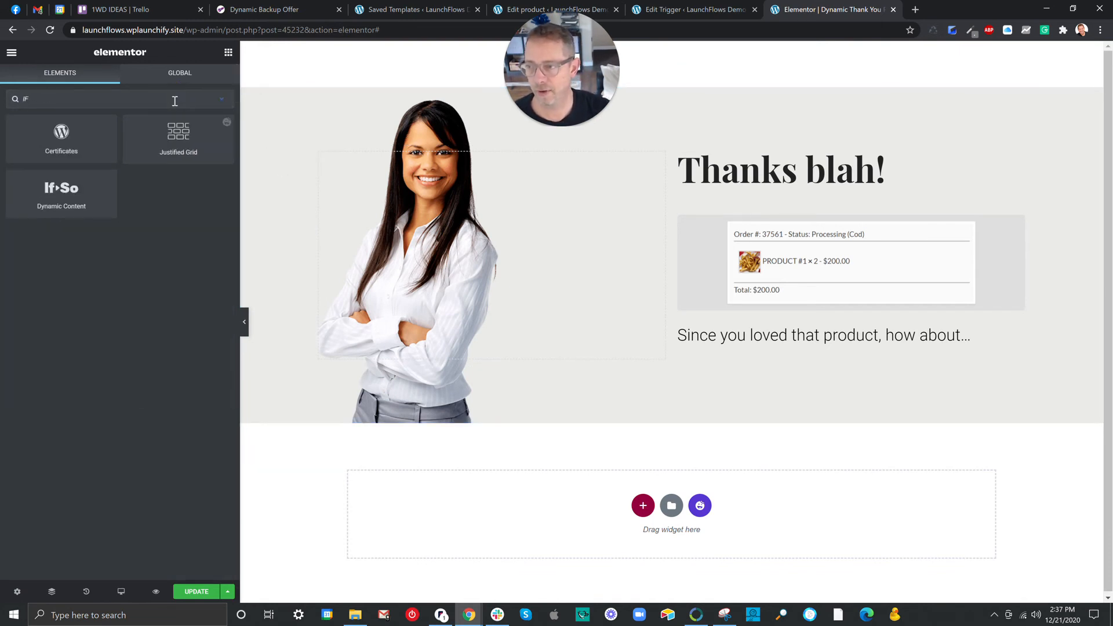
{"action": "left_click_drag", "start_coordinate": [61, 191], "coordinate": [777, 348]}
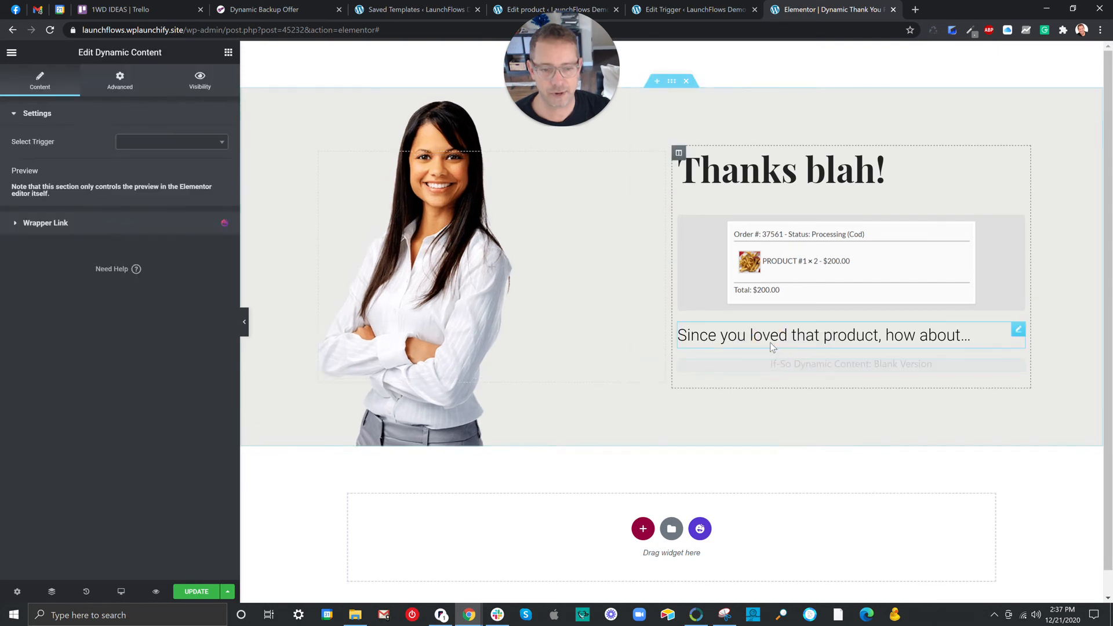
Step: Check the widget's available triggers, update the page and reload the editor to refresh the trigger list
{"action": "left_click", "coordinate": [172, 146]}
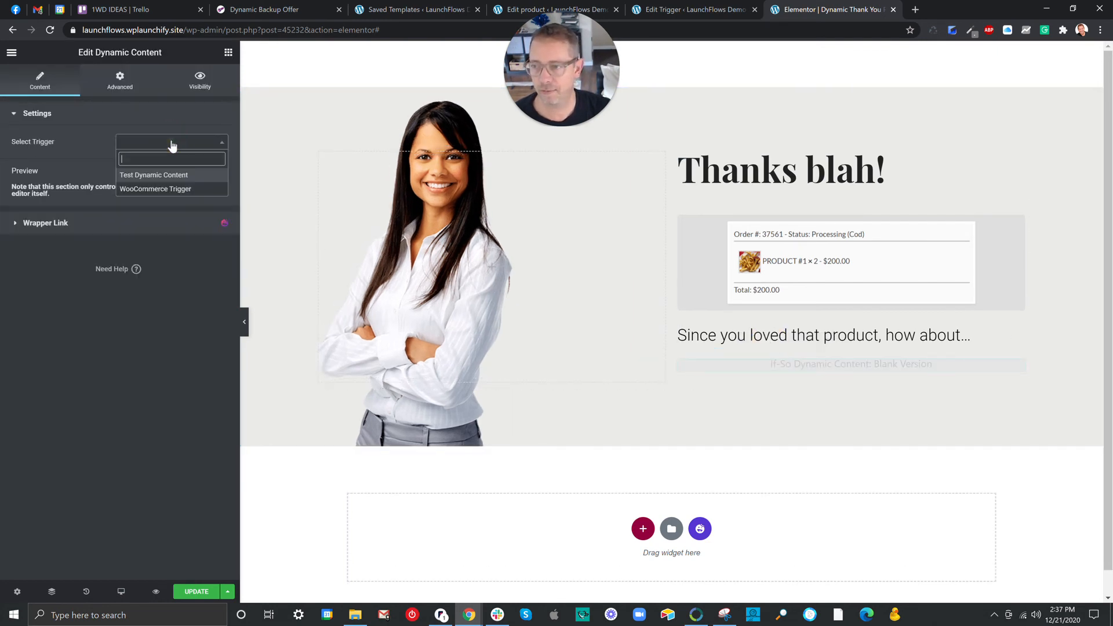
{"action": "left_click", "coordinate": [166, 281]}
{"action": "left_click", "coordinate": [197, 591]}
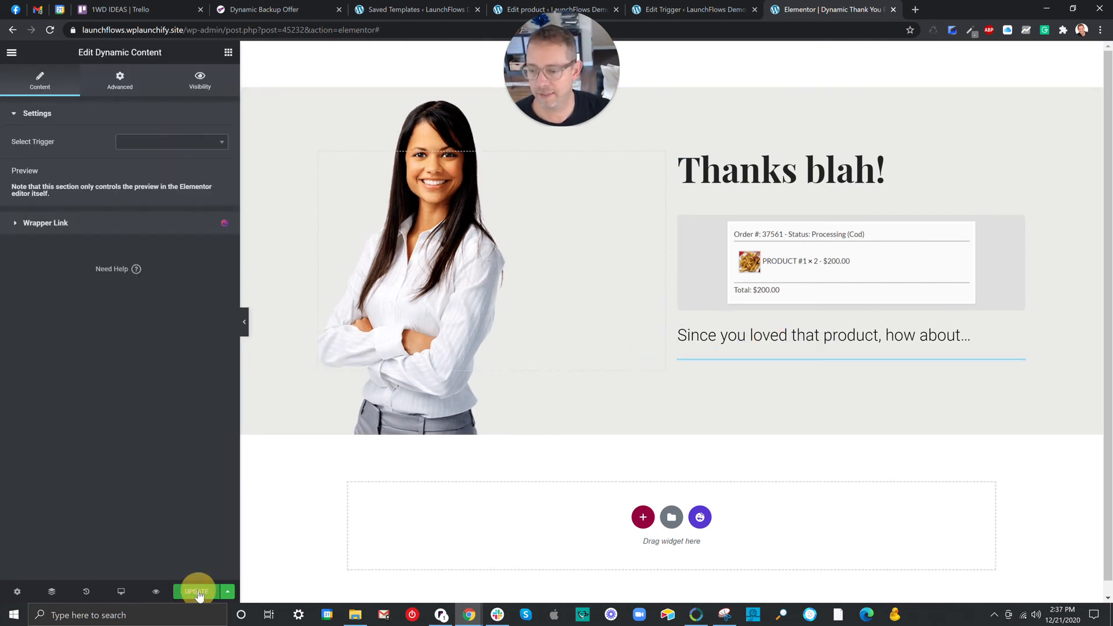
{"action": "left_click", "coordinate": [50, 30]}
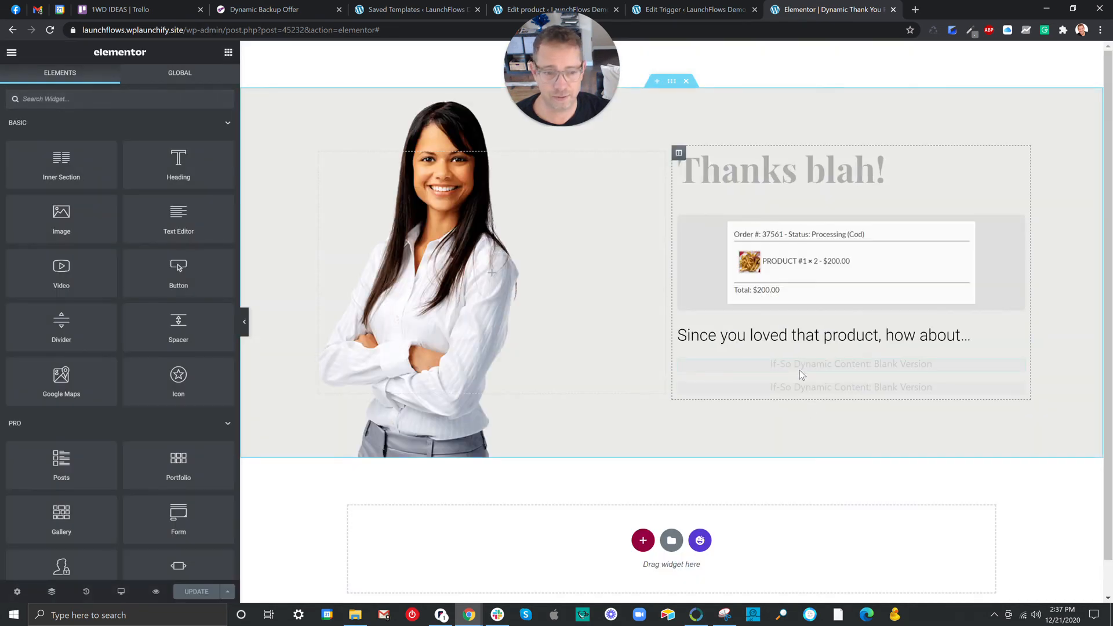
Step: Assign the Thank You Page Dynamic Upsell trigger to the If-So Dynamic Content widget
{"action": "left_click", "coordinate": [814, 367]}
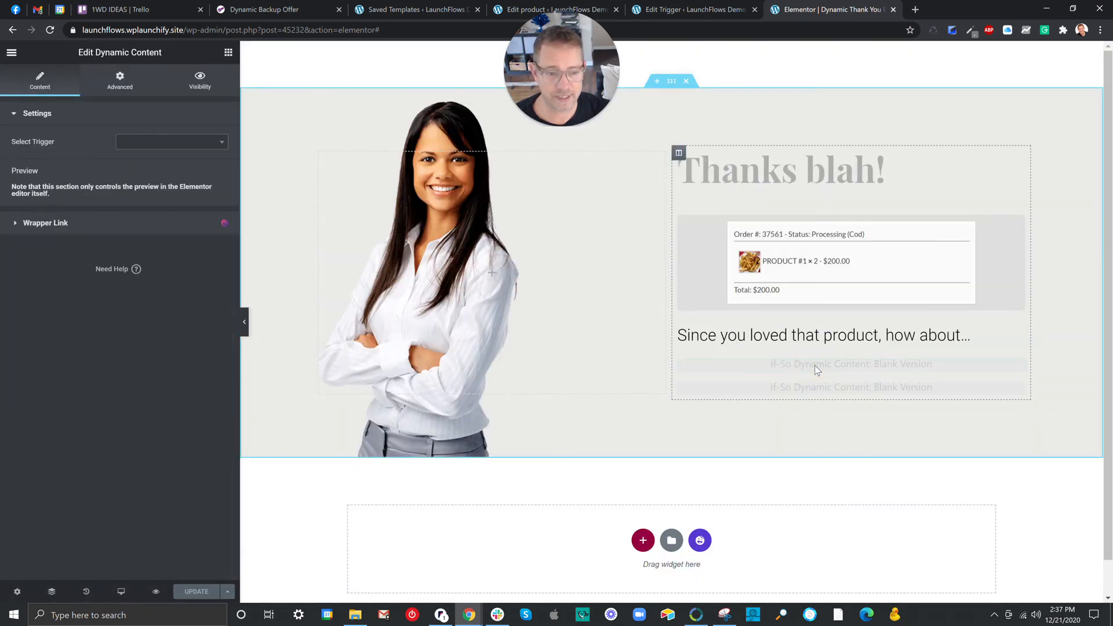
{"action": "left_click", "coordinate": [180, 145]}
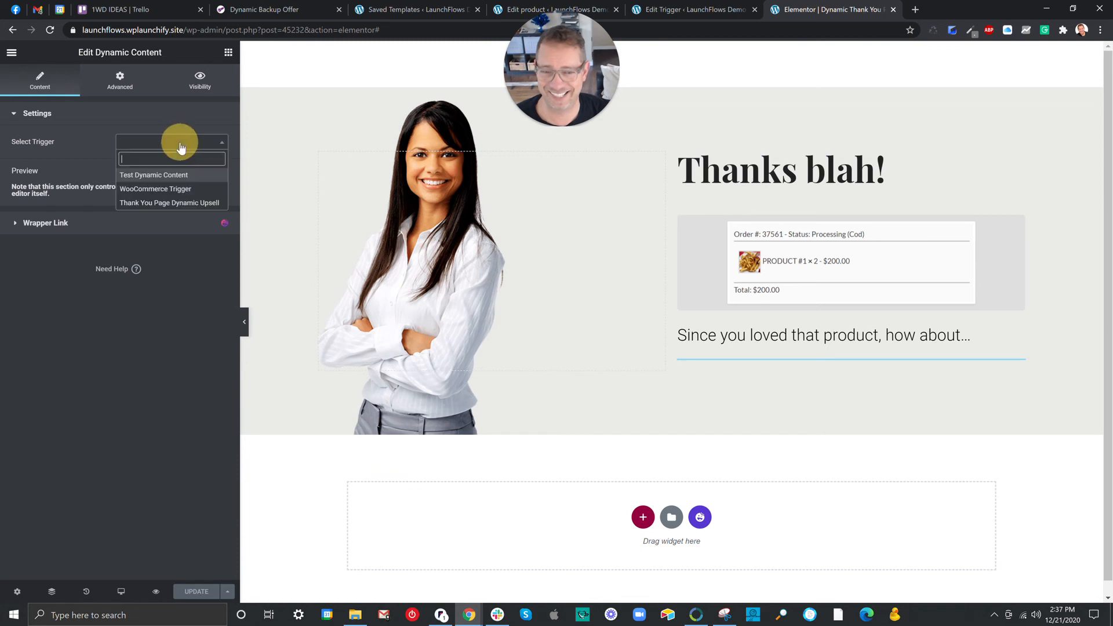
{"action": "left_click", "coordinate": [178, 204]}
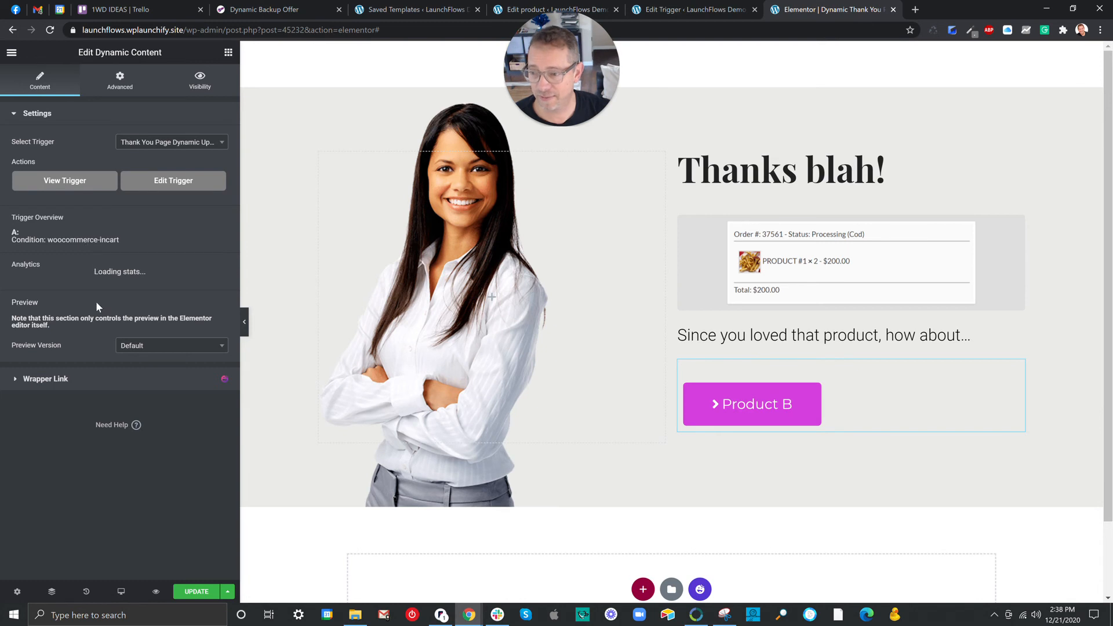
Step: Preview version A of the dynamic content, set the preview back to Default and update the page
{"action": "left_click", "coordinate": [144, 350]}
{"action": "left_click", "coordinate": [145, 377]}
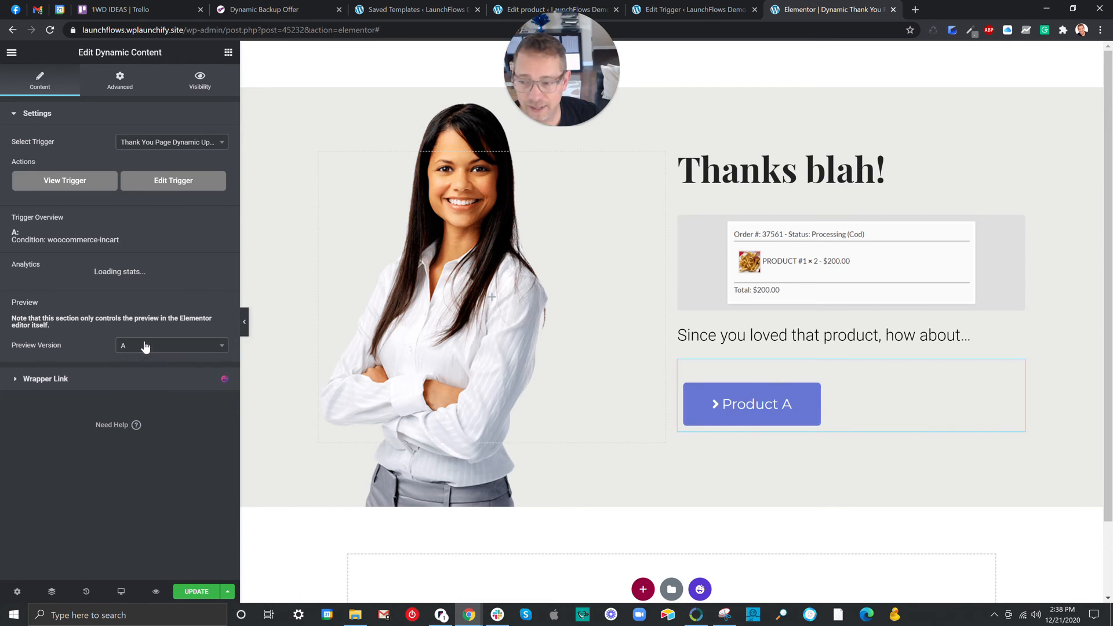
{"action": "left_click", "coordinate": [145, 346]}
{"action": "left_click", "coordinate": [138, 390]}
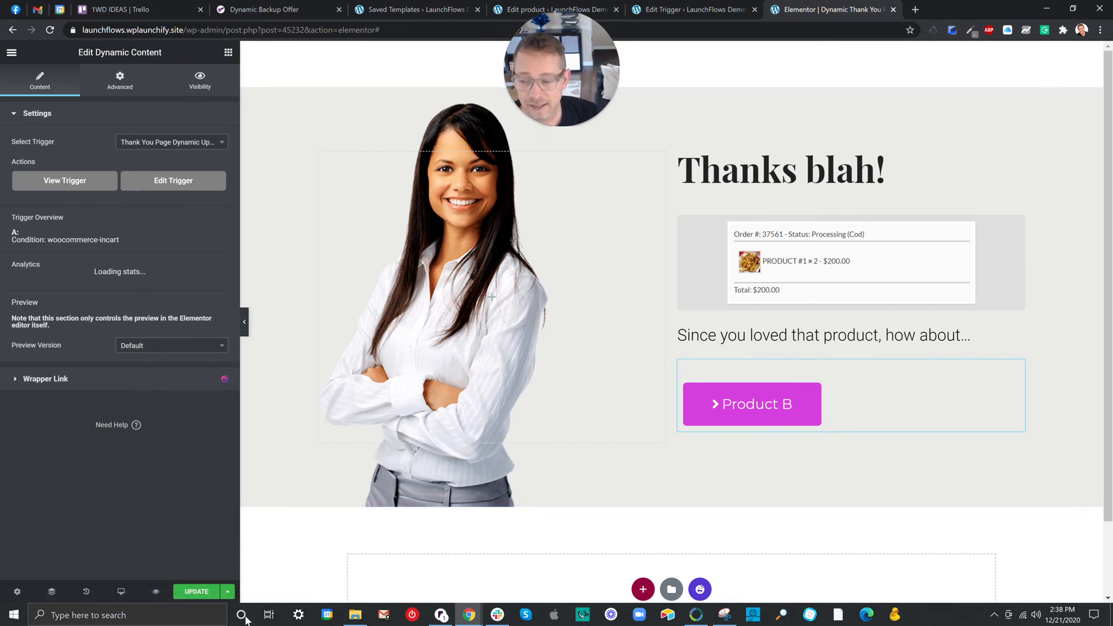
{"action": "left_click", "coordinate": [198, 592]}
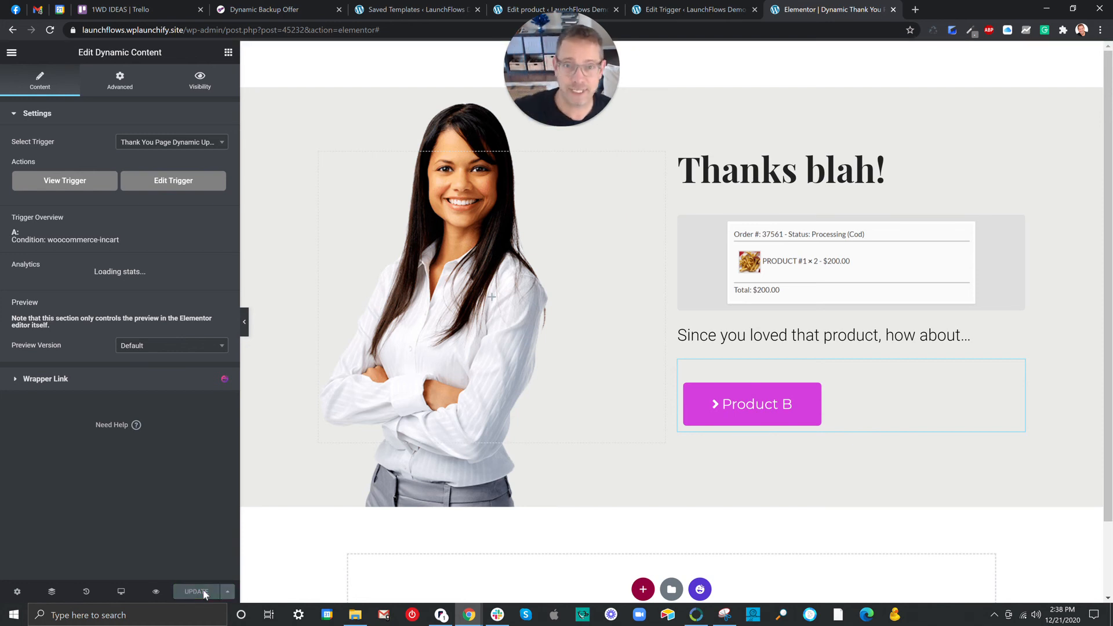
Step: Preview the Dynamic Thank You Page in the browser and return to its Elementor editor
{"action": "left_click", "coordinate": [156, 593]}
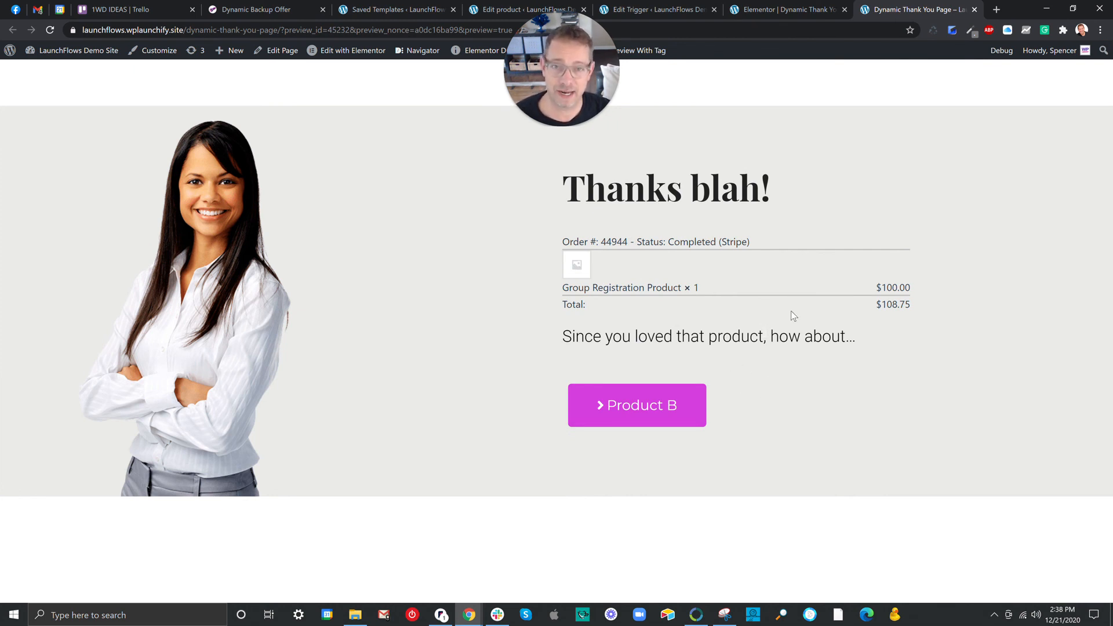
{"action": "left_click", "coordinate": [792, 7]}
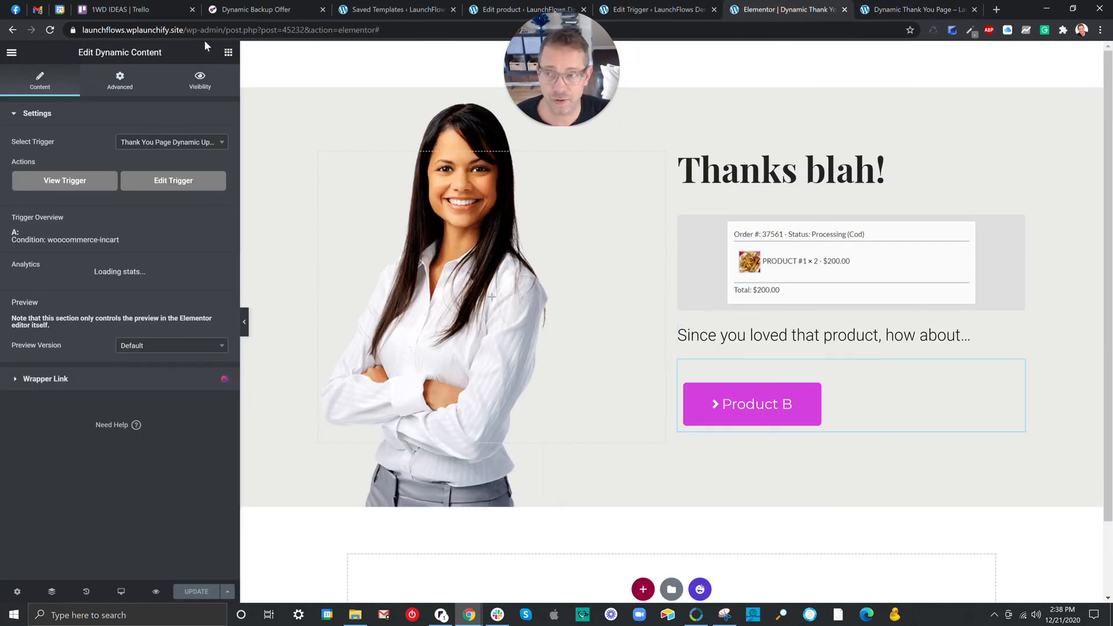
Step: Search the Elementor widget library for "BUMP" to find the LaunchFlows Order Bump widget
{"action": "left_click", "coordinate": [228, 53]}
{"action": "left_click", "coordinate": [124, 97]}
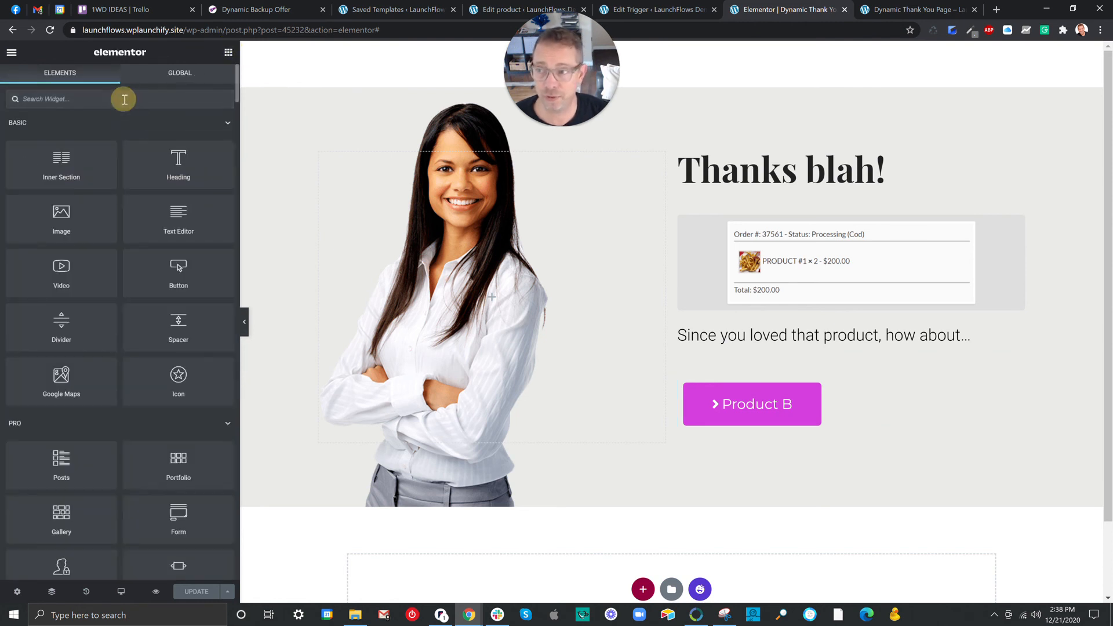
{"action": "type", "text": "BUMP"}
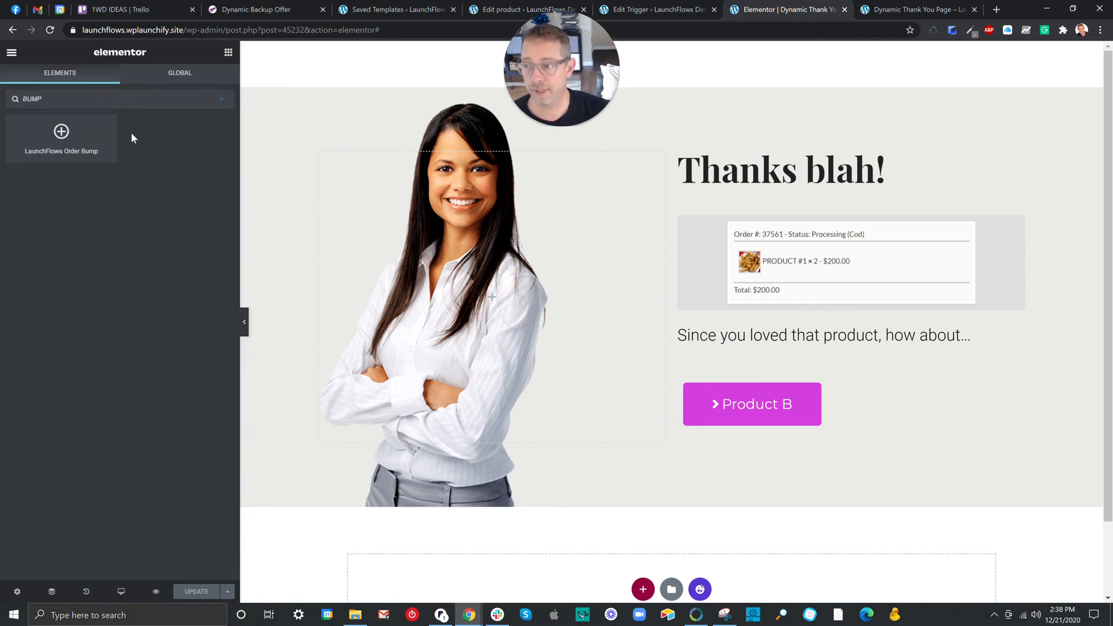
{"action": "left_click_drag", "start_coordinate": [61, 135], "coordinate": [124, 169]}
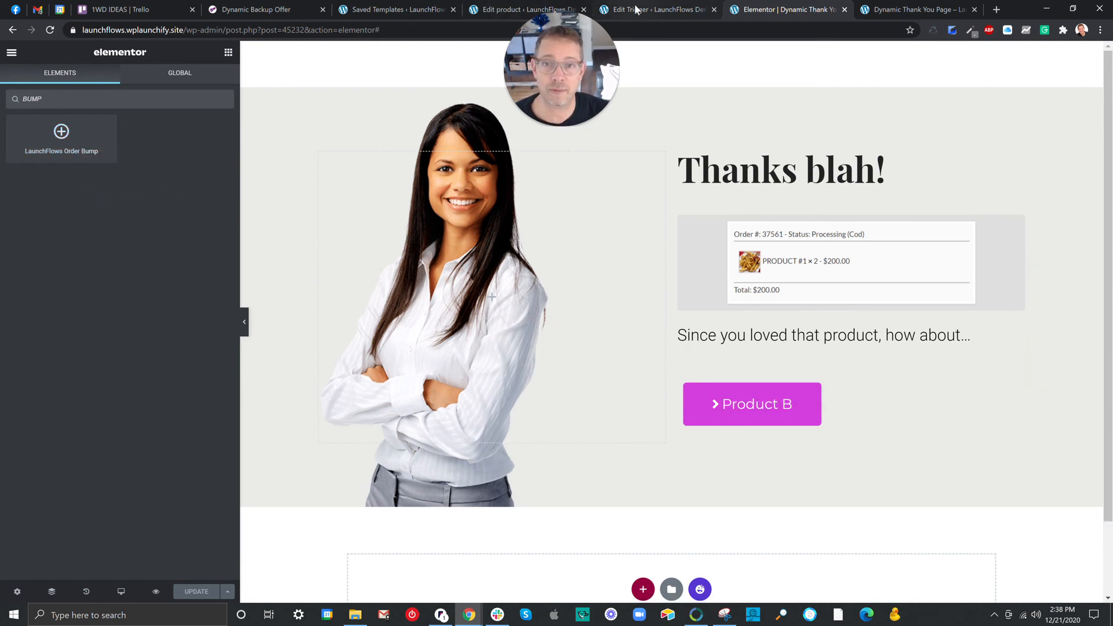
Step: Review the Thank You Page Dynamic Upsell trigger's condition and the page preview, and go back to the Elementor editor
{"action": "left_click", "coordinate": [603, 15]}
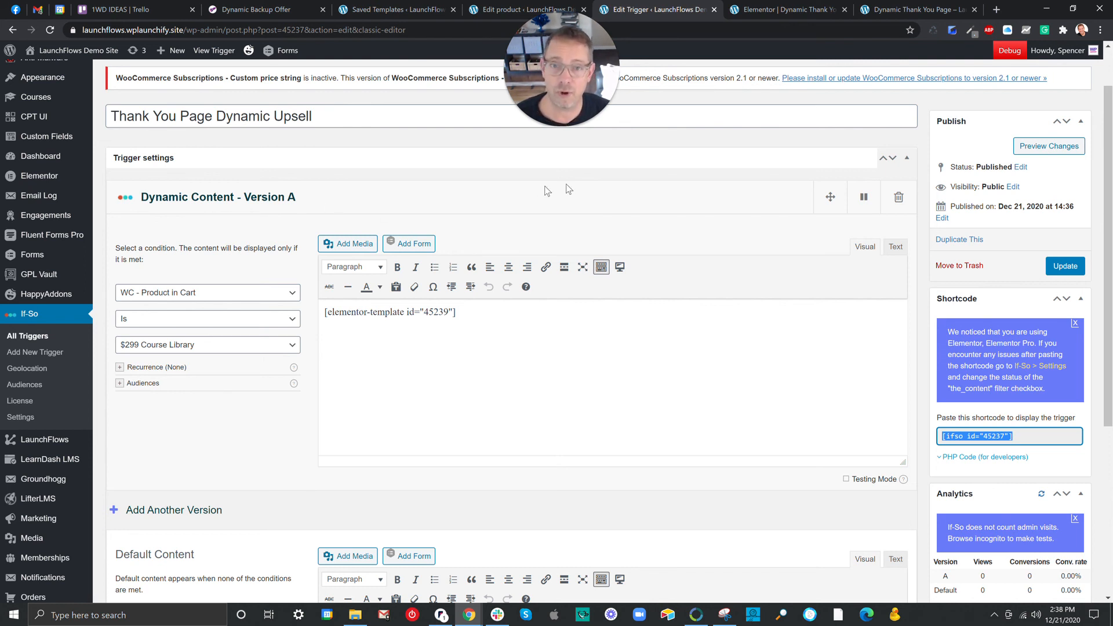
{"action": "left_click", "coordinate": [892, 11]}
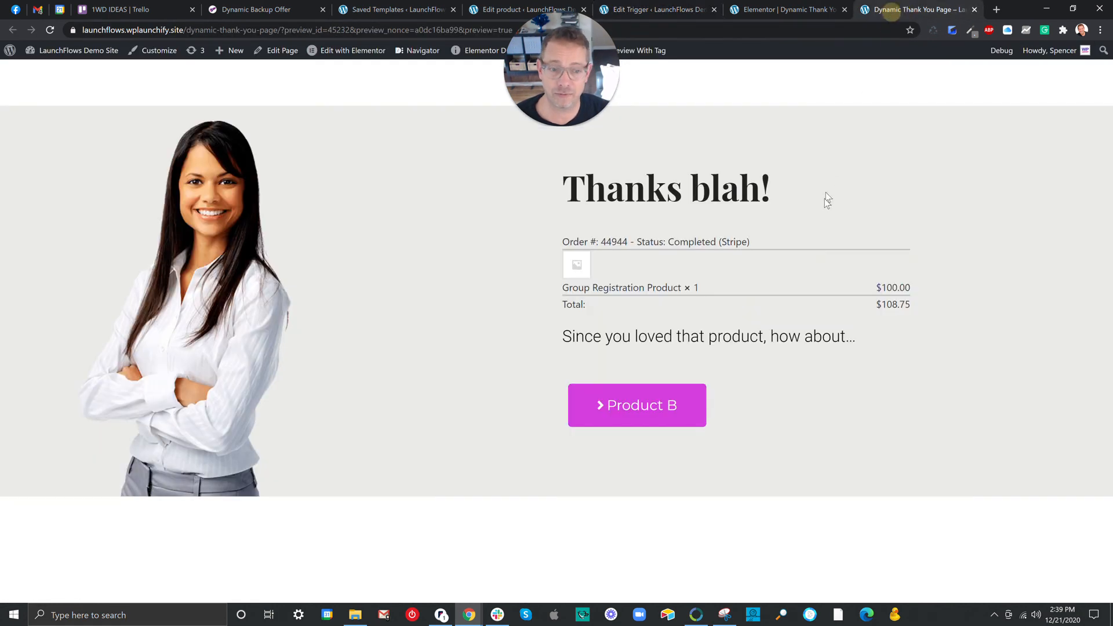
{"action": "left_click", "coordinate": [797, 10]}
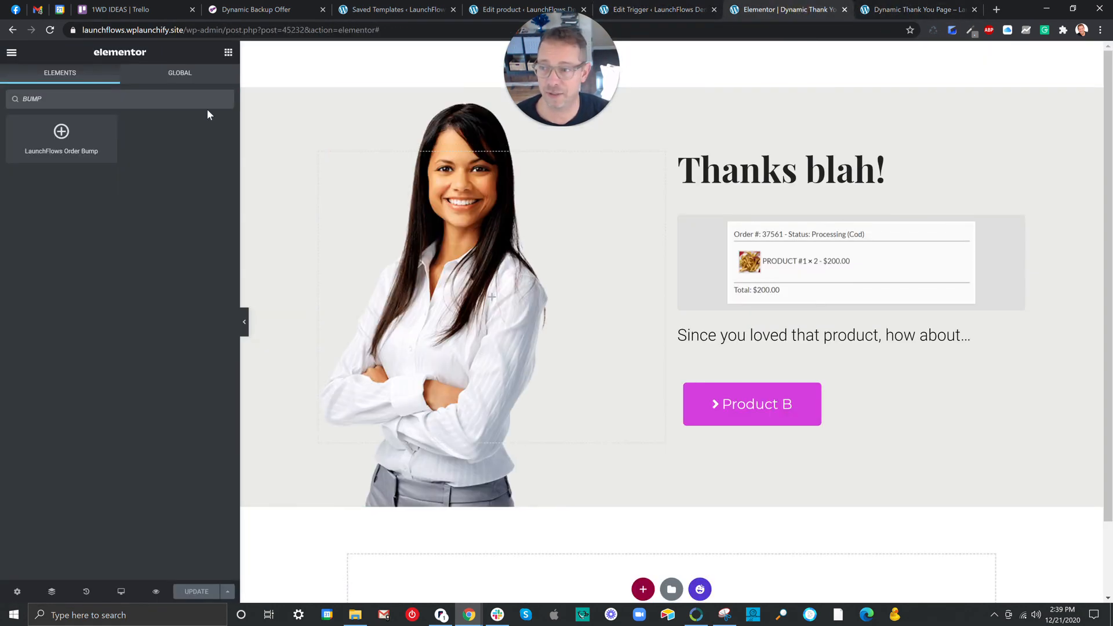
Step: Place the LaunchFlows Order Bump widget between the "Since you loved that product, how about..." text and the Product B button, with product ID 39657
{"action": "left_click_drag", "start_coordinate": [61, 131], "coordinate": [743, 375]}
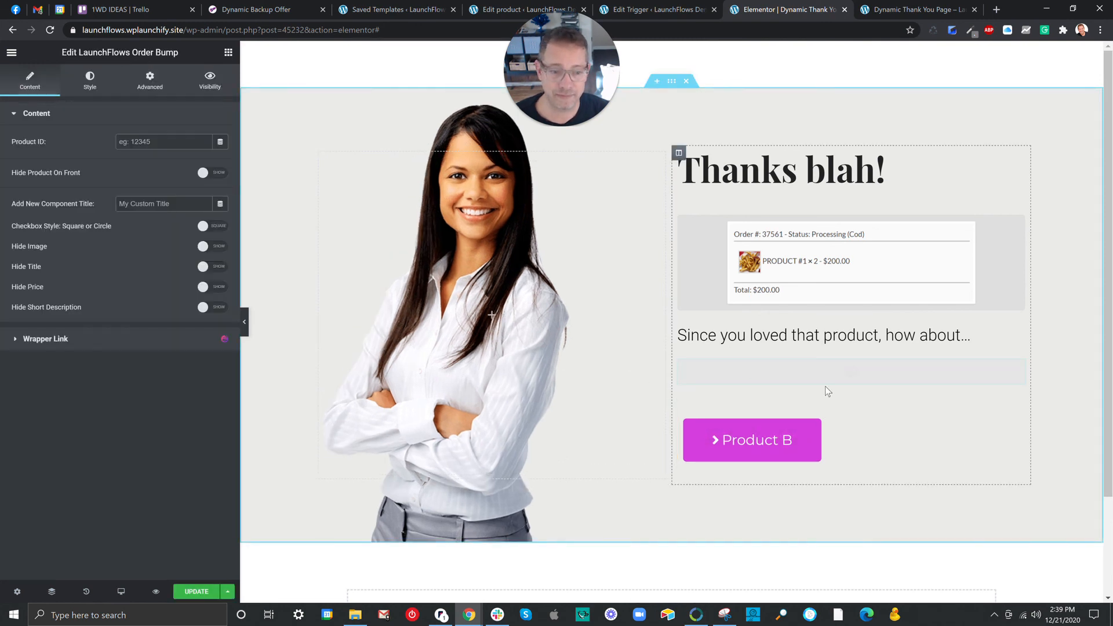
{"action": "left_click", "coordinate": [164, 143]}
{"action": "type", "text": "39657"}
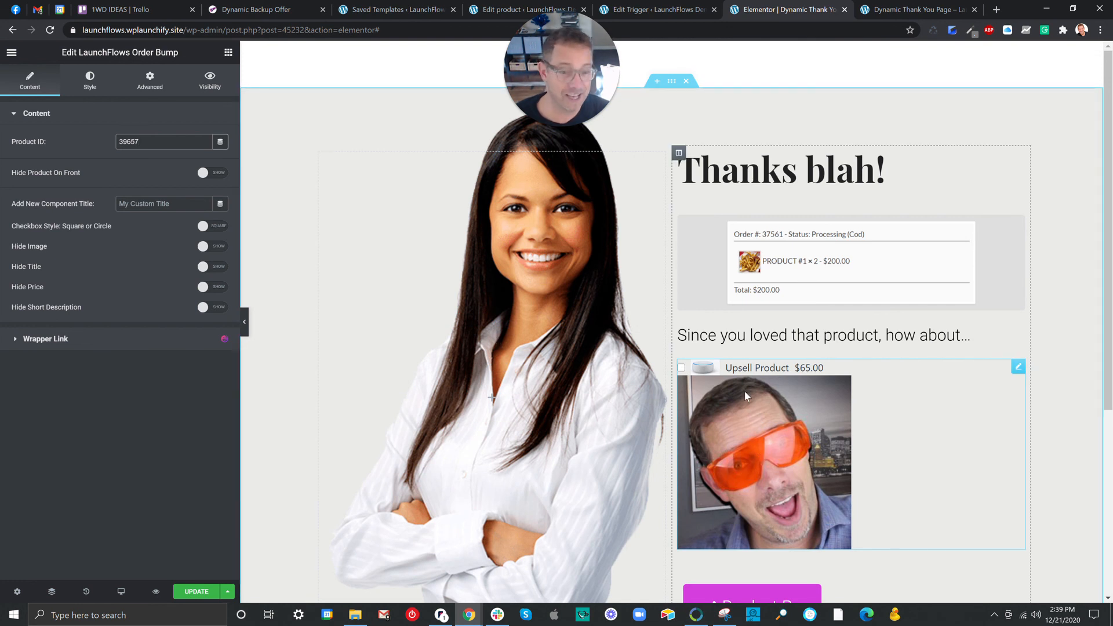
Step: Set the order bump's WP Fusion visibility to Logged In Users
{"action": "left_click", "coordinate": [150, 86]}
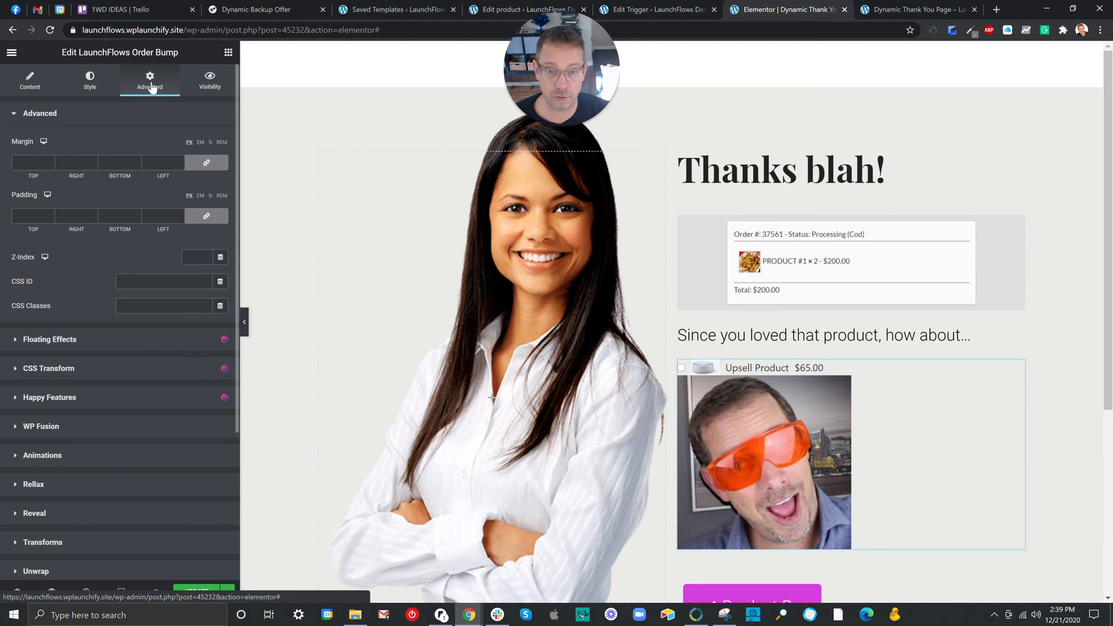
{"action": "scroll", "coordinate": [147, 252], "scroll_direction": "down", "scroll_amount": 3}
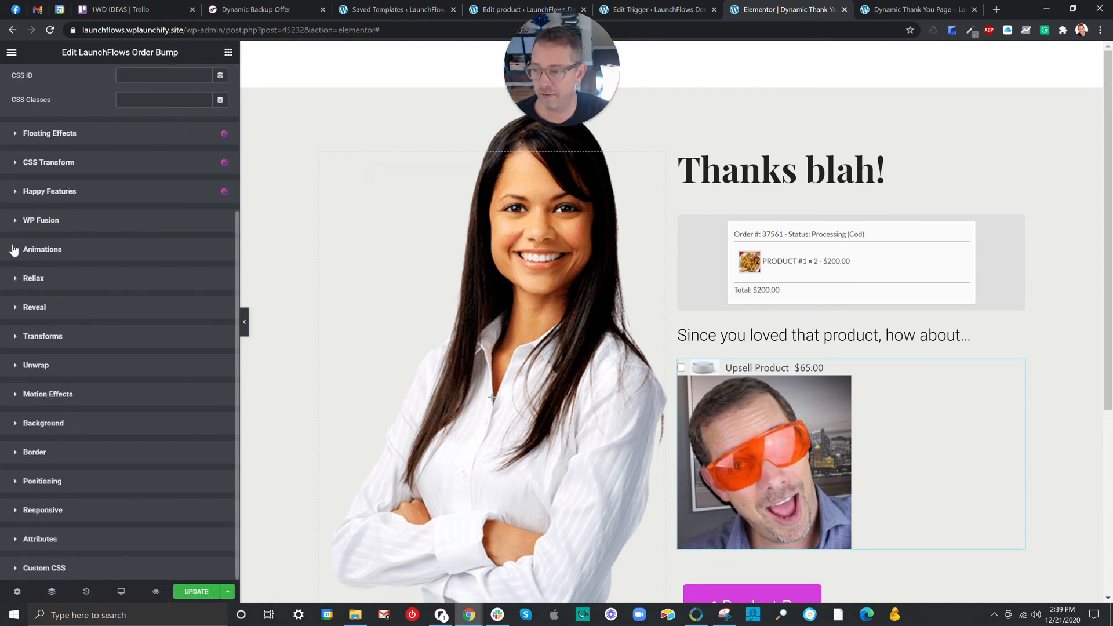
{"action": "left_click", "coordinate": [16, 221]}
{"action": "left_click", "coordinate": [45, 271]}
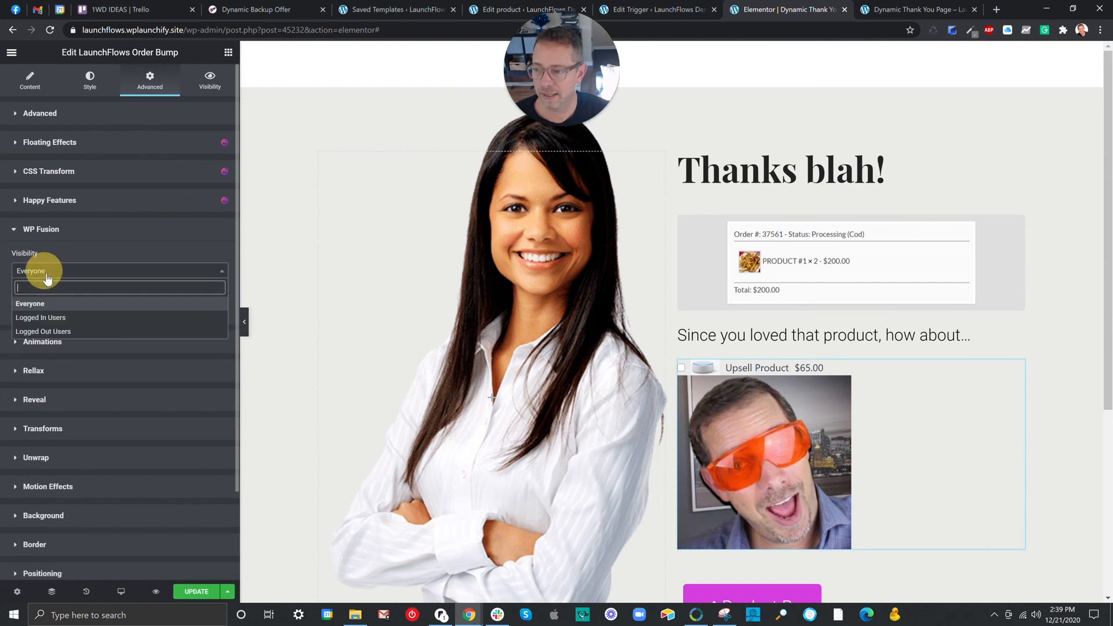
{"action": "left_click", "coordinate": [50, 318]}
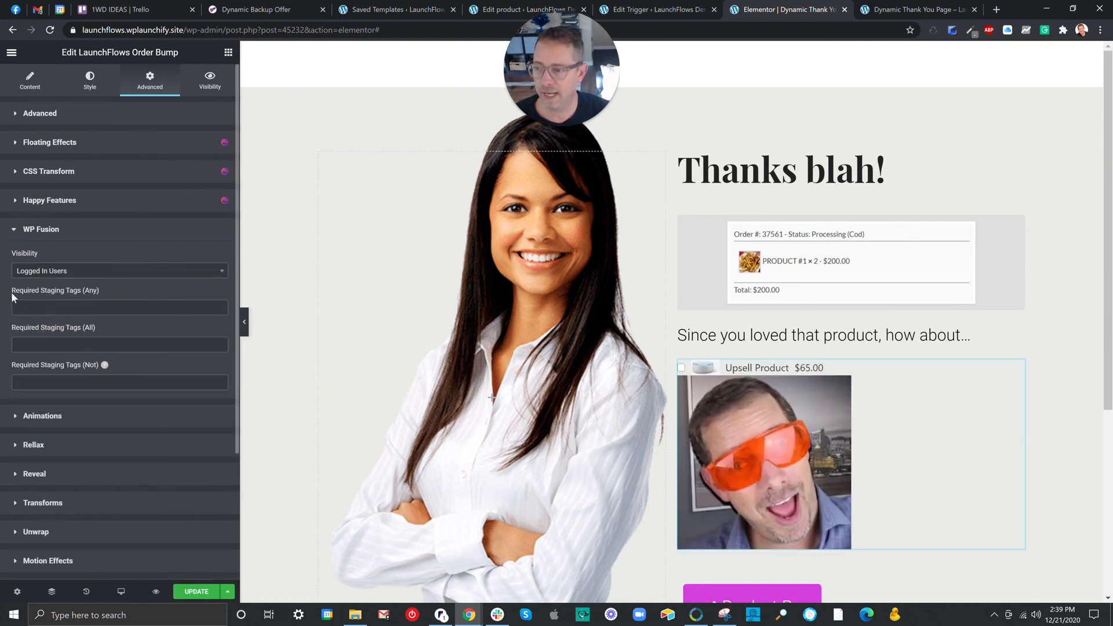
Step: Add Purchased Niko Product to the order bump's Required Staging Tags (Any)
{"action": "left_click_drag", "start_coordinate": [12, 291], "coordinate": [102, 298]}
{"action": "left_click", "coordinate": [102, 298]}
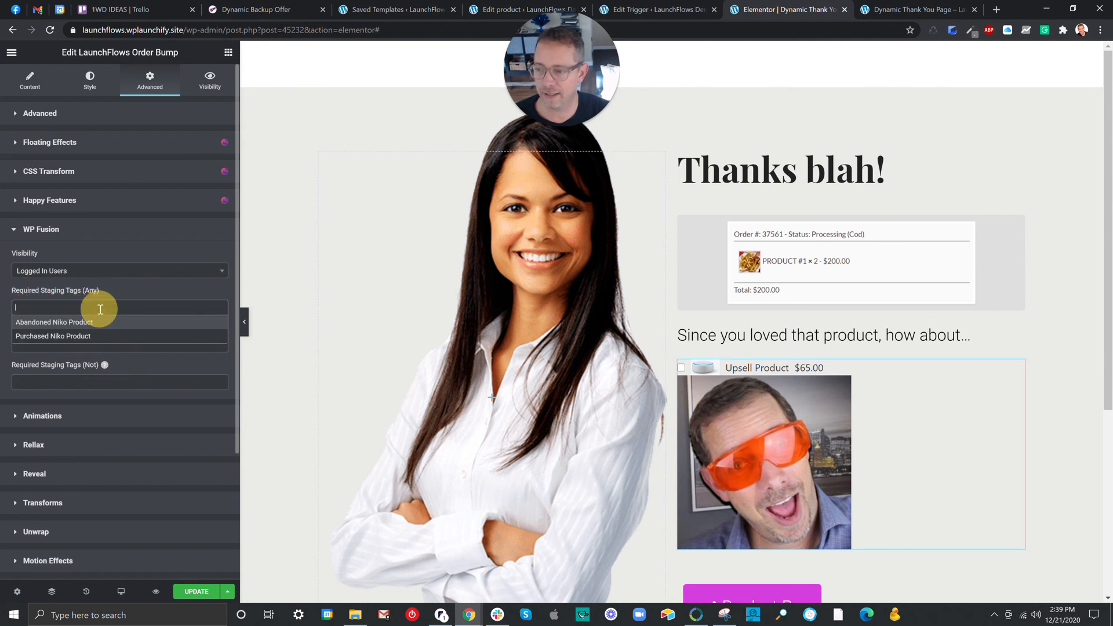
{"action": "left_click", "coordinate": [80, 336]}
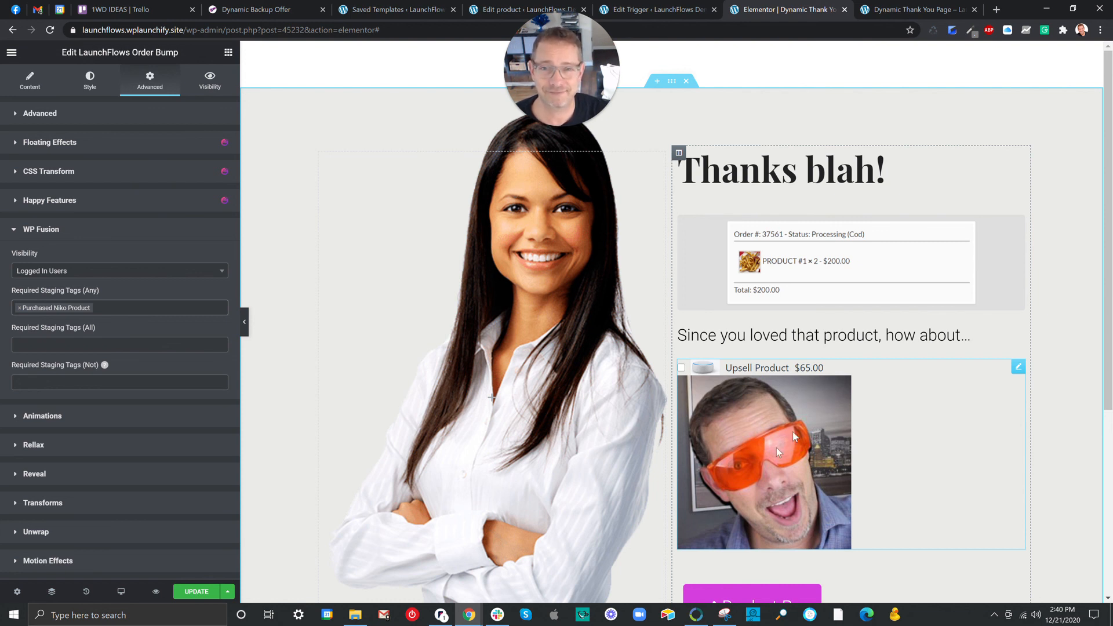
{"action": "left_click", "coordinate": [611, 616]}
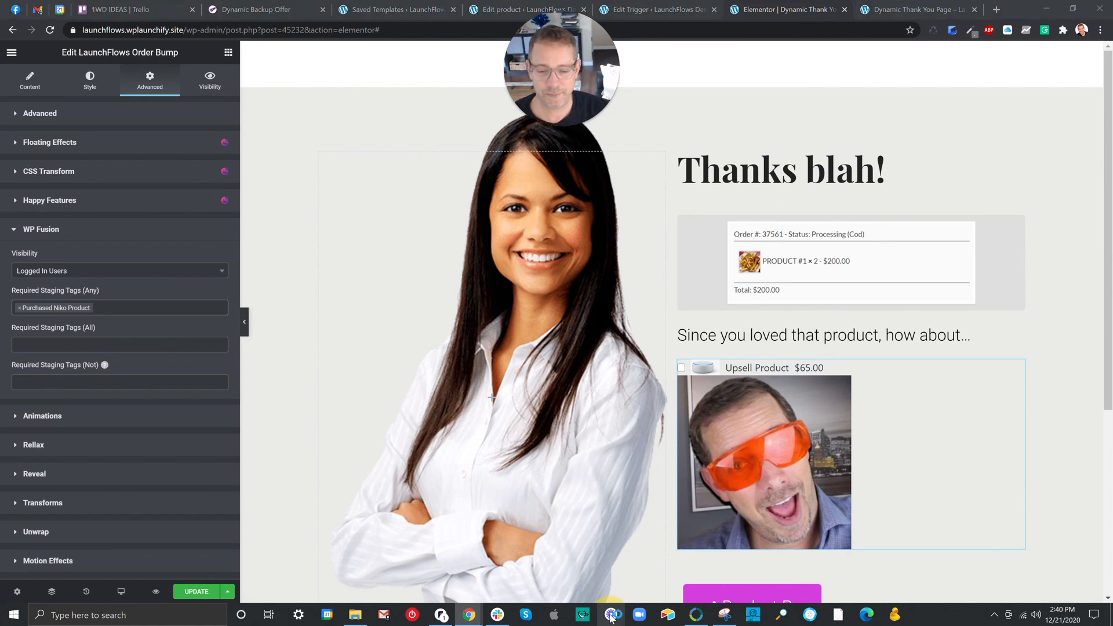